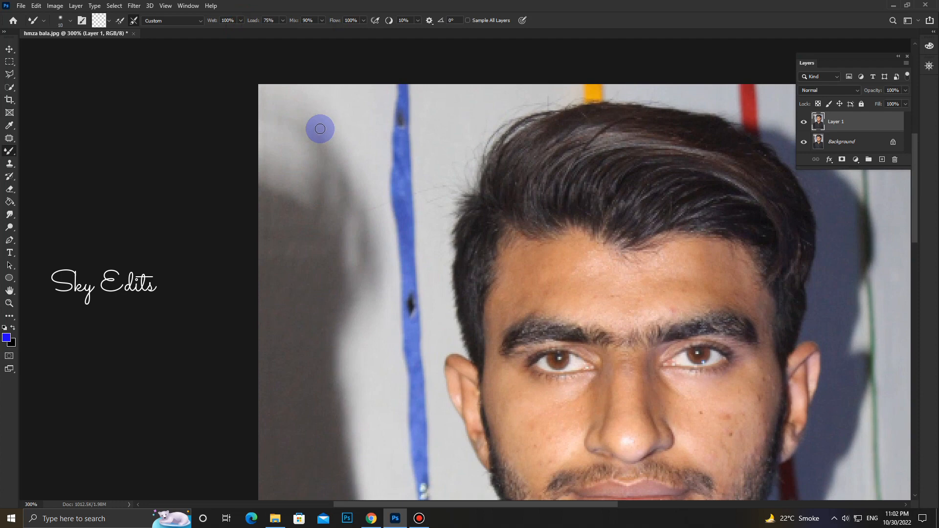
# Step: Blend light wall tone over the upper part of the dark shadow beside the blue stripe, using the Mixer Brush at size 50
pyautogui.moveTo(303, 80)
pyautogui.mouseDown()
pyautogui.moveTo(300, 169)
pyautogui.moveTo(275, 132)
pyautogui.mouseUp()
pyautogui.moveTo(260, 82); pyautogui.dragTo(278, 153)
pyautogui.moveTo(336, 170)
pyautogui.mouseDown()
pyautogui.moveTo(331, 218)
pyautogui.moveTo(341, 140)
pyautogui.moveTo(348, 253)
pyautogui.moveTo(361, 147)
pyautogui.moveTo(360, 260)
pyautogui.moveTo(338, 133)
pyautogui.moveTo(254, 135)
pyautogui.moveTo(348, 111)
pyautogui.moveTo(323, 145)
pyautogui.moveTo(319, 170)
pyautogui.mouseUp()
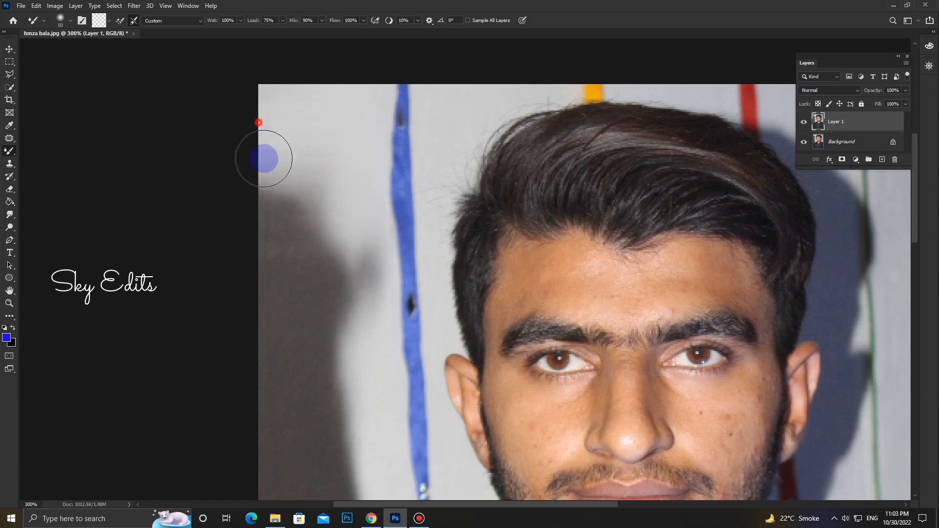
pyautogui.moveTo(260, 134); pyautogui.dragTo(252, 269)
pyautogui.moveTo(289, 145); pyautogui.dragTo(308, 289)
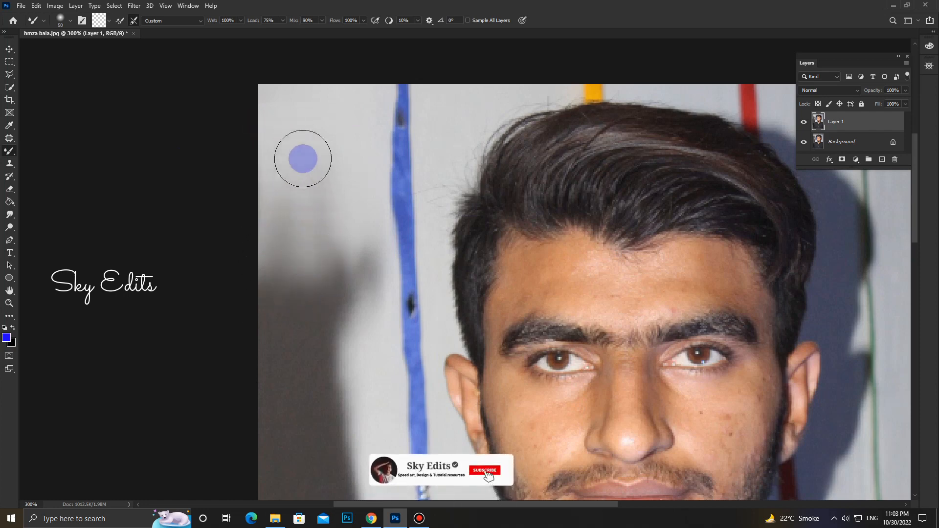
# Step: Extend the blended light wall tone down over the dark shadow between the photo's left edge and the blue stripe, to about nose level
pyautogui.moveTo(304, 163); pyautogui.dragTo(248, 331)
pyautogui.moveTo(330, 100); pyautogui.dragTo(355, 389)
pyautogui.moveTo(339, 162)
pyautogui.mouseDown()
pyautogui.moveTo(353, 197)
pyautogui.moveTo(368, 311)
pyautogui.mouseUp()
pyautogui.moveTo(366, 222); pyautogui.dragTo(350, 318)
pyautogui.moveTo(316, 132)
pyautogui.mouseDown()
pyautogui.moveTo(315, 368)
pyautogui.moveTo(304, 154)
pyautogui.moveTo(287, 211)
pyautogui.moveTo(279, 373)
pyautogui.mouseUp()
pyautogui.moveTo(287, 214)
pyautogui.mouseDown()
pyautogui.moveTo(328, 304)
pyautogui.moveTo(329, 378)
pyautogui.mouseUp()
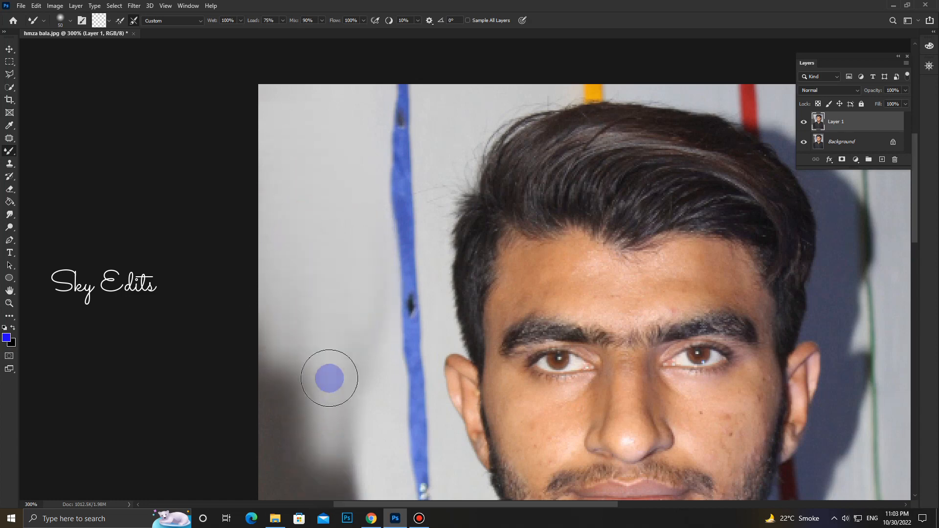
pyautogui.moveTo(350, 214); pyautogui.dragTo(346, 447)
pyautogui.moveTo(301, 226); pyautogui.dragTo(286, 471)
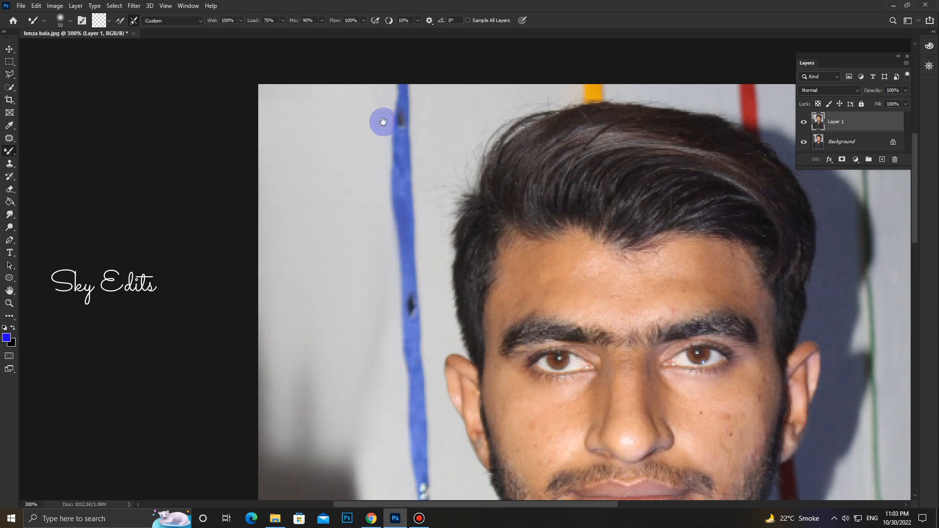
# Step: Cover the wall shadow at ear-to-beard height beside the blue stripe with Mixer Brush strokes pulled down from the light area
pyautogui.moveTo(340, 276); pyautogui.dragTo(301, 153)
pyautogui.moveTo(264, 91); pyautogui.dragTo(279, 369)
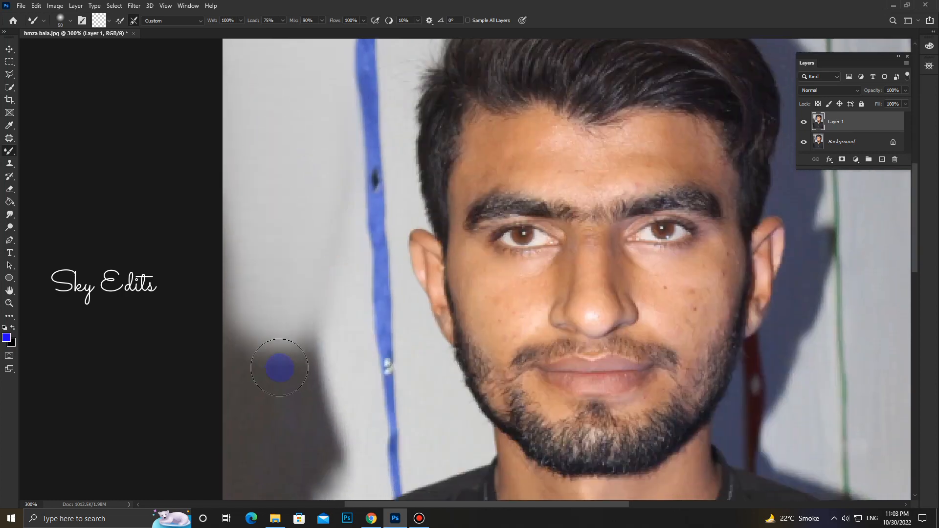
pyautogui.moveTo(255, 116)
pyautogui.mouseDown()
pyautogui.moveTo(230, 273)
pyautogui.moveTo(227, 369)
pyautogui.mouseUp()
pyautogui.moveTo(312, 121); pyautogui.dragTo(333, 375)
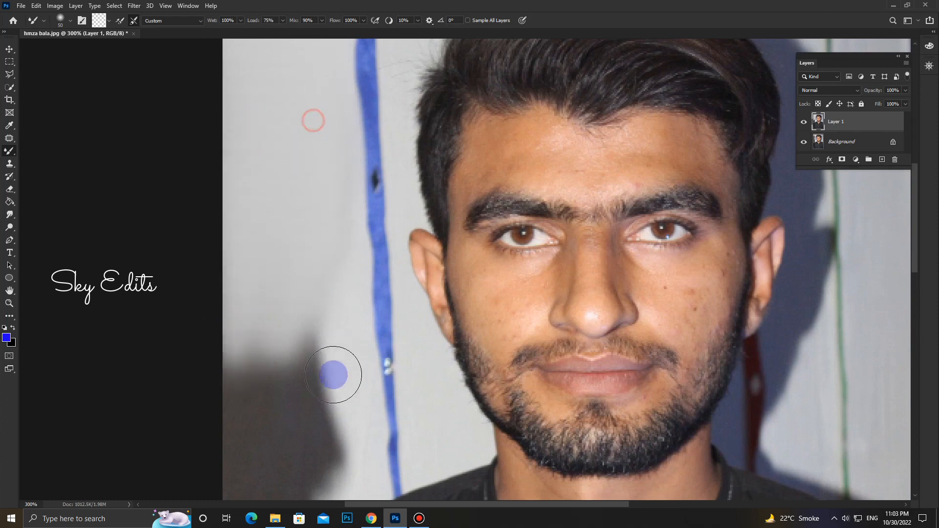
pyautogui.moveTo(297, 79); pyautogui.dragTo(298, 339)
pyautogui.moveTo(285, 151); pyautogui.dragTo(252, 395)
pyautogui.moveTo(259, 167); pyautogui.dragTo(225, 434)
pyautogui.moveTo(273, 324); pyautogui.dragTo(255, 264)
pyautogui.moveTo(274, 192); pyautogui.dragTo(280, 345)
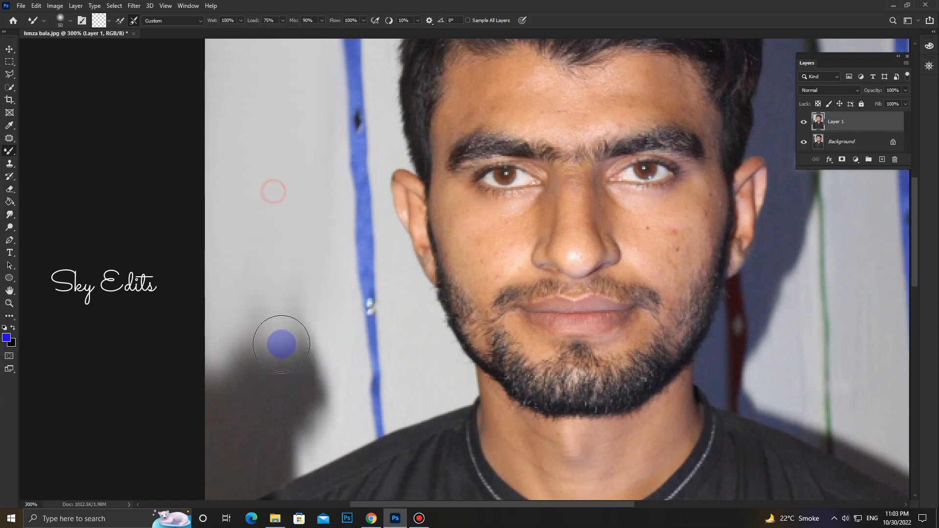
# Step: Paint out the lower wall shadow above the shoulder with downward Mixer Brush strokes
pyautogui.moveTo(245, 94); pyautogui.dragTo(242, 359)
pyautogui.moveTo(292, 152); pyautogui.dragTo(298, 364)
pyautogui.moveTo(252, 178); pyautogui.dragTo(247, 394)
pyautogui.moveTo(224, 306); pyautogui.dragTo(221, 328)
pyautogui.moveTo(285, 274); pyautogui.dragTo(256, 448)
pyautogui.moveTo(258, 314); pyautogui.dragTo(239, 415)
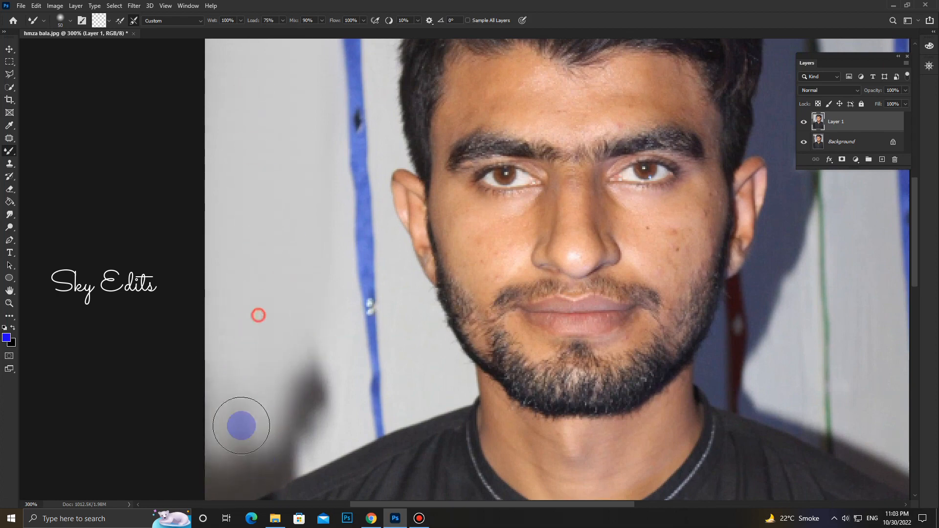
pyautogui.moveTo(317, 288); pyautogui.dragTo(314, 377)
pyautogui.moveTo(319, 295)
pyautogui.mouseDown()
pyautogui.moveTo(325, 386)
pyautogui.moveTo(271, 439)
pyautogui.moveTo(335, 411)
pyautogui.mouseUp()
# Step: Blend away the remaining shadow along the shoulder outline with a smaller Mixer Brush
pyautogui.hotkey('ctrl', '+')
pyautogui.moveTo(256, 426); pyautogui.dragTo(384, 298)
pyautogui.press('[')
pyautogui.press('[')
pyautogui.press('[')
pyautogui.moveTo(373, 378); pyautogui.dragTo(262, 434)
pyautogui.moveTo(386, 307)
pyautogui.mouseDown()
pyautogui.moveTo(252, 432)
pyautogui.moveTo(346, 291)
pyautogui.moveTo(371, 288)
pyautogui.mouseUp()
pyautogui.moveTo(385, 227); pyautogui.dragTo(338, 317)
pyautogui.moveTo(404, 265)
pyautogui.mouseDown()
pyautogui.moveTo(404, 339)
pyautogui.moveTo(367, 388)
pyautogui.moveTo(229, 472)
pyautogui.mouseUp()
pyautogui.moveTo(390, 451); pyautogui.dragTo(410, 387)
# Step: Clean the wall's corner above the shoulder with the Mixer Brush at size 20, and compare with the original by toggling Layer 1
pyautogui.press('[')
pyautogui.moveTo(392, 312)
pyautogui.mouseDown()
pyautogui.moveTo(381, 344)
pyautogui.moveTo(337, 368)
pyautogui.mouseUp()
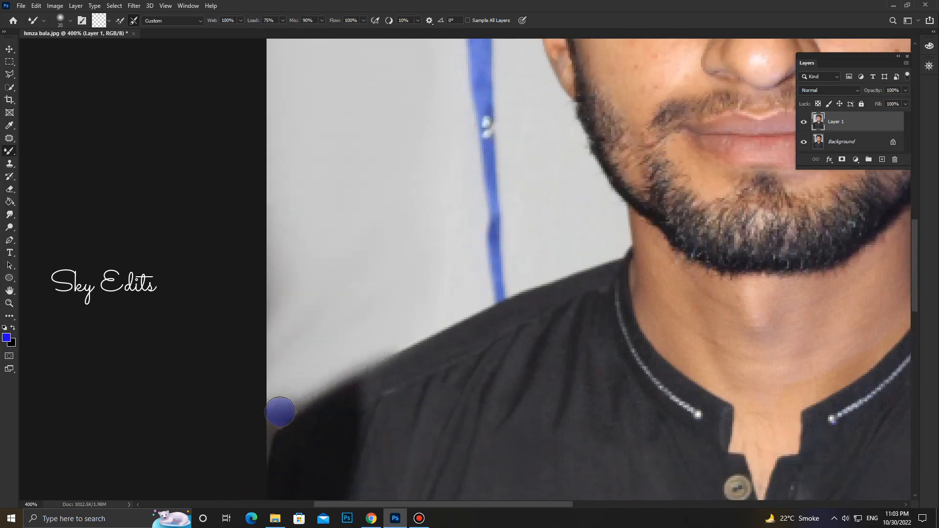
pyautogui.moveTo(279, 412); pyautogui.dragTo(263, 438)
pyautogui.moveTo(386, 203); pyautogui.dragTo(263, 444)
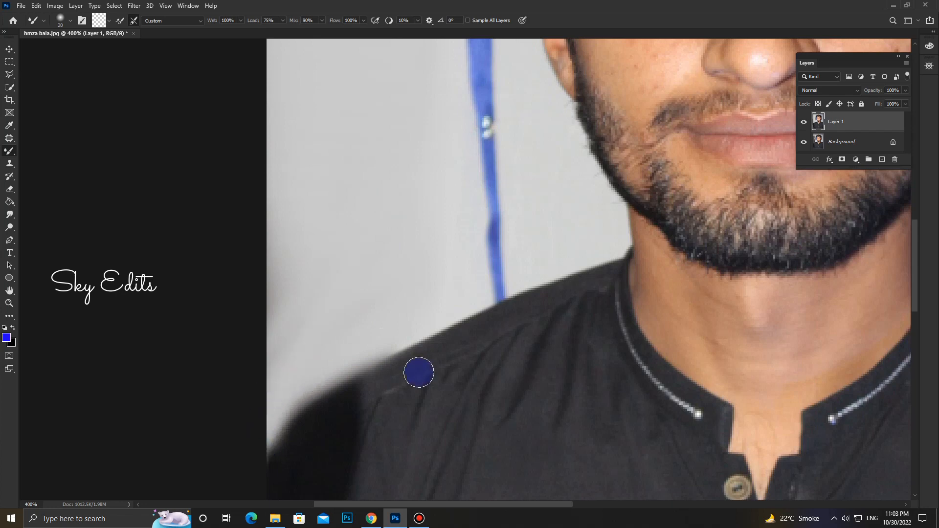
pyautogui.hotkey('ctrl', '-')
pyautogui.hotkey('ctrl', '-')
pyautogui.hotkey('ctrl', '-')
pyautogui.hotkey('ctrl', '-')
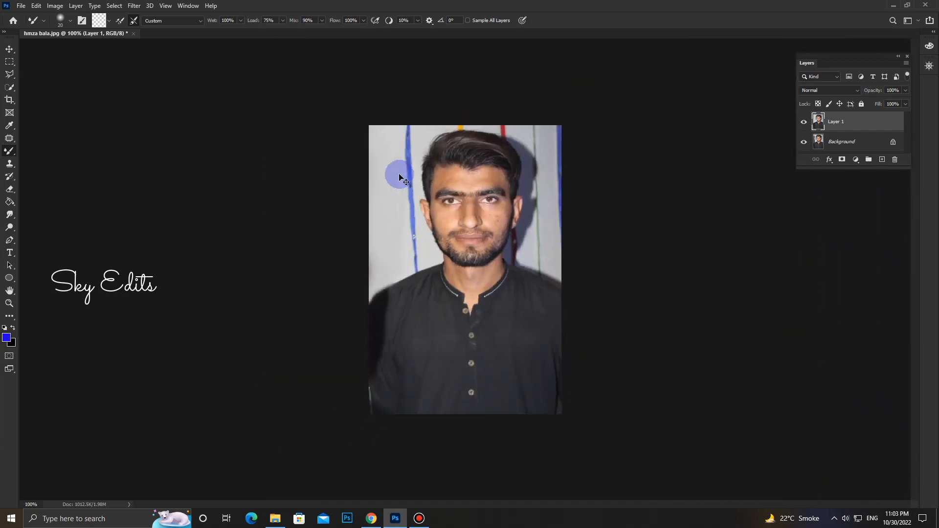
pyautogui.click(803, 122)
pyautogui.click(804, 122)
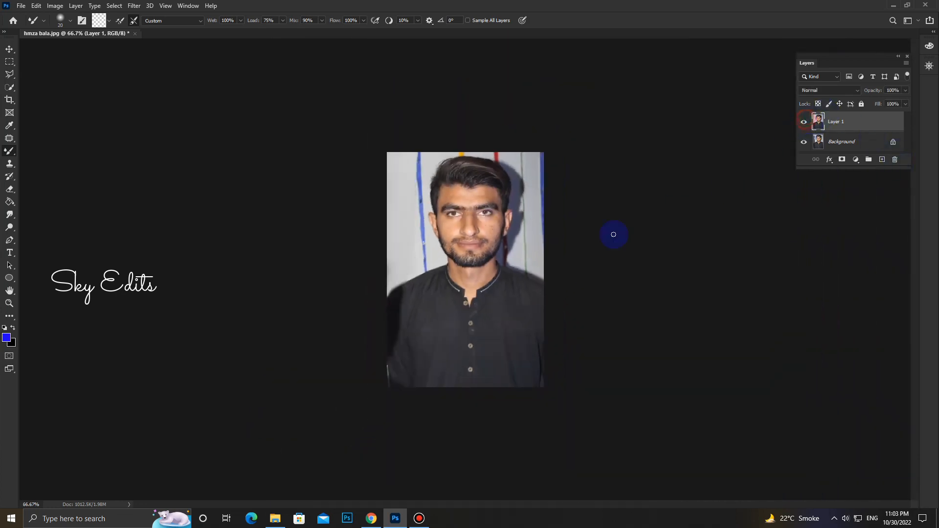
# Step: Replace the black patches on the shadowed shoulder and upper sleeve with clean shirt fabric using the Patch tool
pyautogui.moveTo(10, 142); pyautogui.dragTo(47, 156)
pyautogui.hotkey('ctrl', '+')
pyautogui.hotkey('ctrl', '+')
pyautogui.hotkey('ctrl', '+')
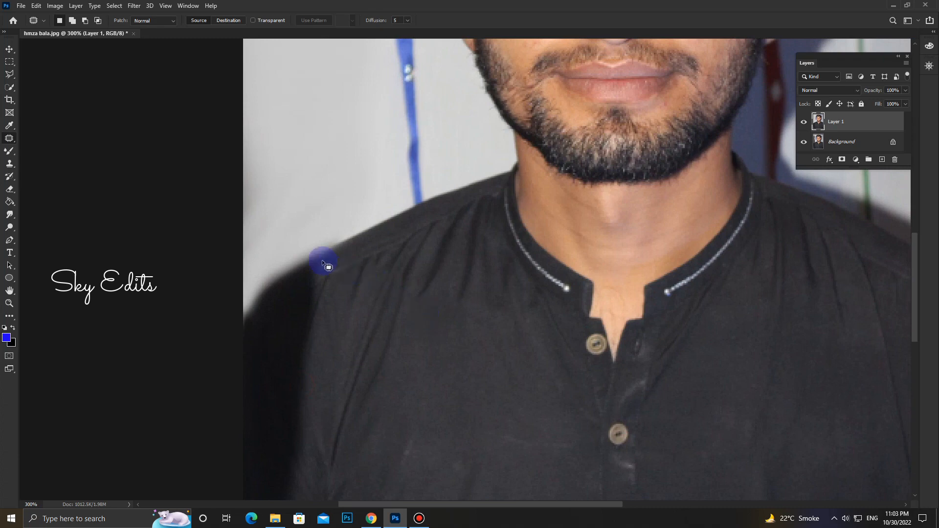
pyautogui.moveTo(308, 261); pyautogui.dragTo(311, 260)
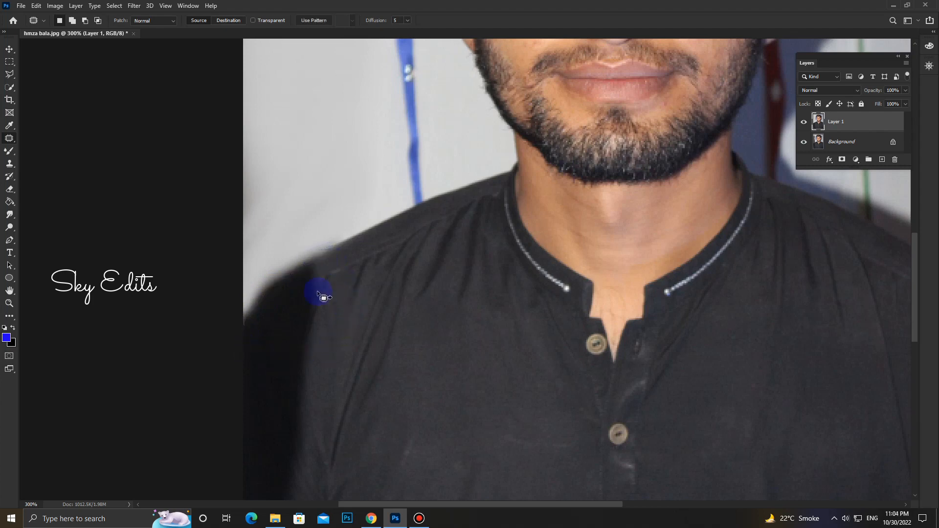
pyautogui.moveTo(323, 305); pyautogui.dragTo(489, 367)
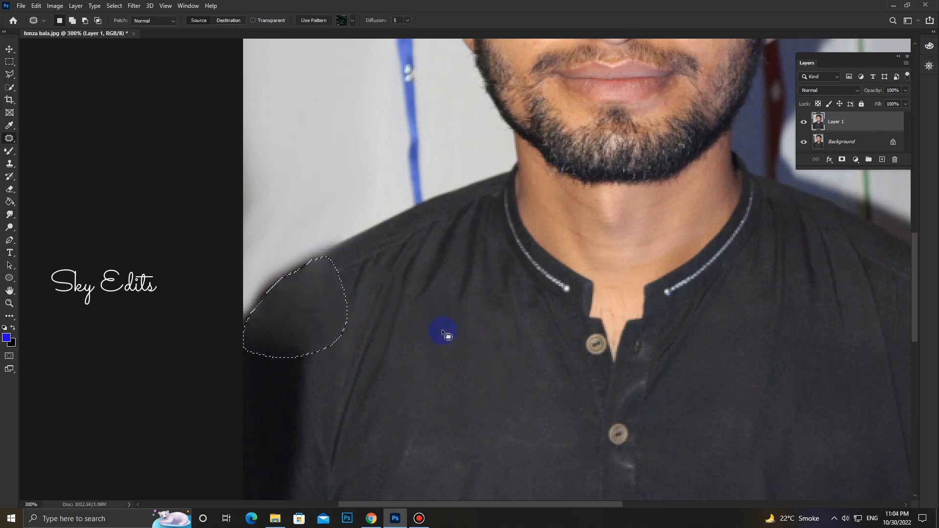
pyautogui.moveTo(324, 333)
pyautogui.mouseDown()
pyautogui.moveTo(291, 324)
pyautogui.moveTo(264, 330)
pyautogui.moveTo(244, 346)
pyautogui.moveTo(239, 379)
pyautogui.mouseUp()
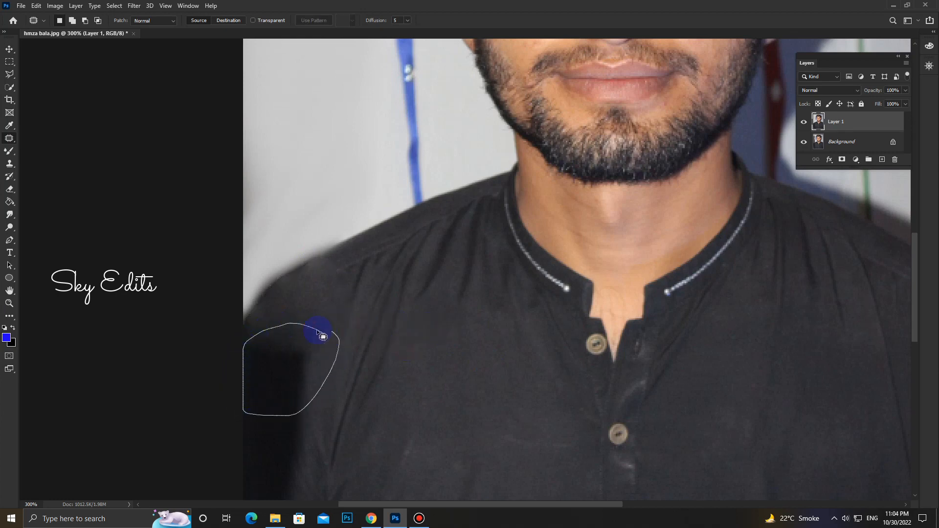
pyautogui.moveTo(297, 355); pyautogui.dragTo(467, 290)
pyautogui.click(476, 396)
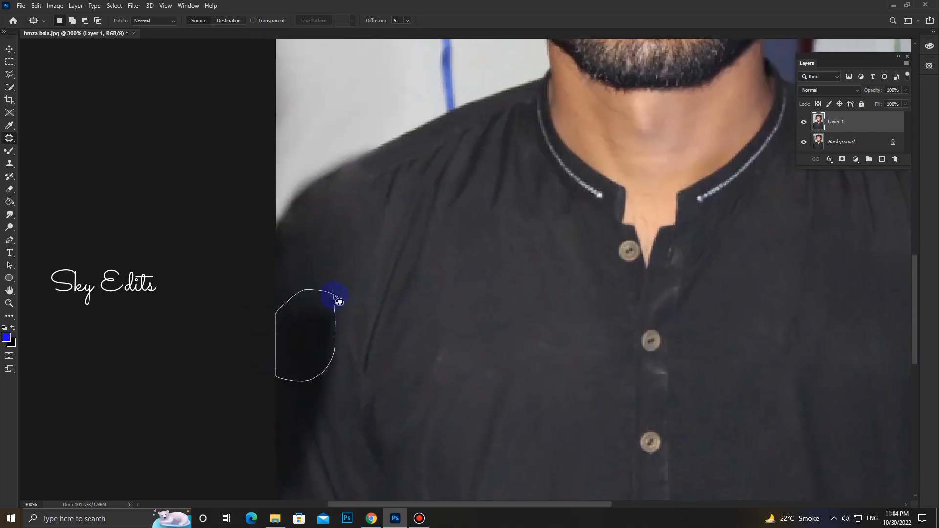
# Step: Patch the dark area in the middle of the shadowed sleeve with fabric from the shirt's chest
pyautogui.moveTo(315, 327); pyautogui.dragTo(453, 299)
pyautogui.hotkey('ctrl', 'd')
pyautogui.moveTo(439, 352); pyautogui.dragTo(467, 298)
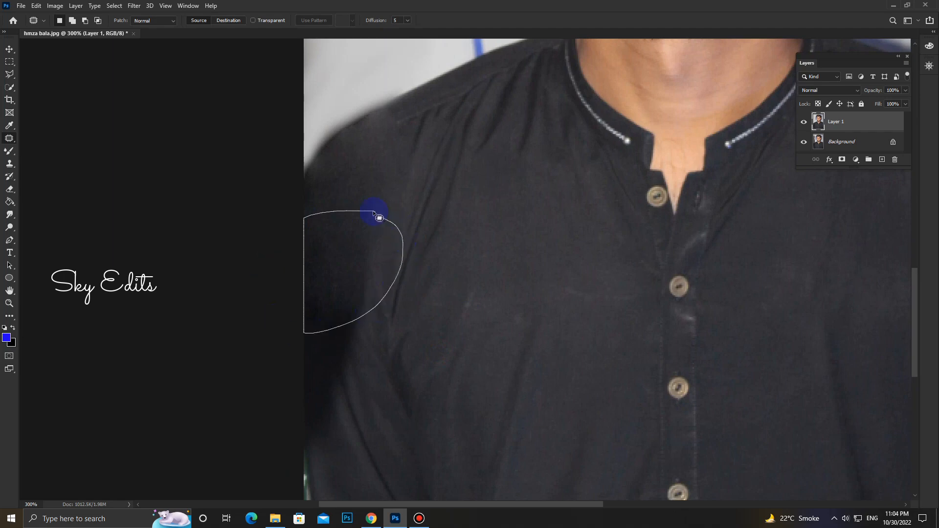
pyautogui.moveTo(390, 264); pyautogui.dragTo(551, 262)
pyautogui.click(516, 381)
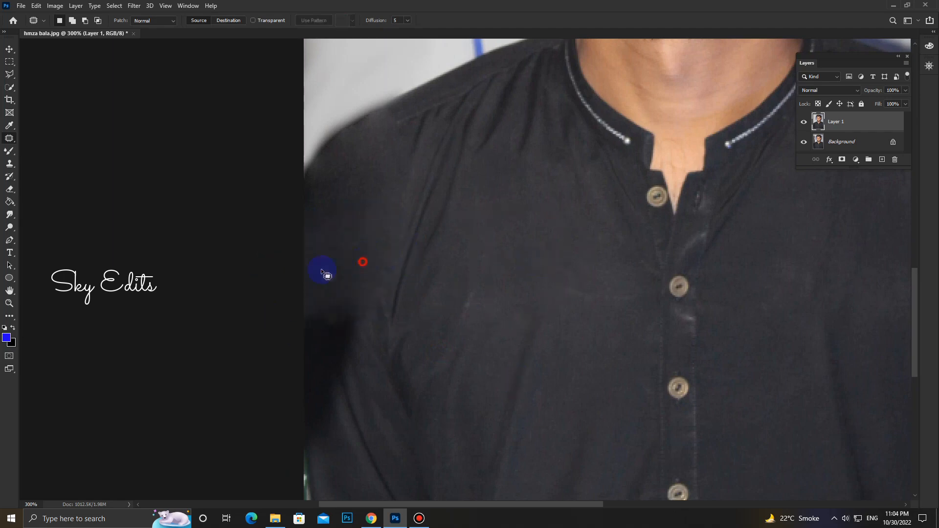
# Step: Patch the remaining black areas on the lower sleeve along the photo's edge with fabric from the shirt front
pyautogui.moveTo(371, 266); pyautogui.dragTo(363, 263)
pyautogui.moveTo(340, 327); pyautogui.dragTo(580, 298)
pyautogui.click(502, 402)
pyautogui.moveTo(500, 390); pyautogui.dragTo(528, 324)
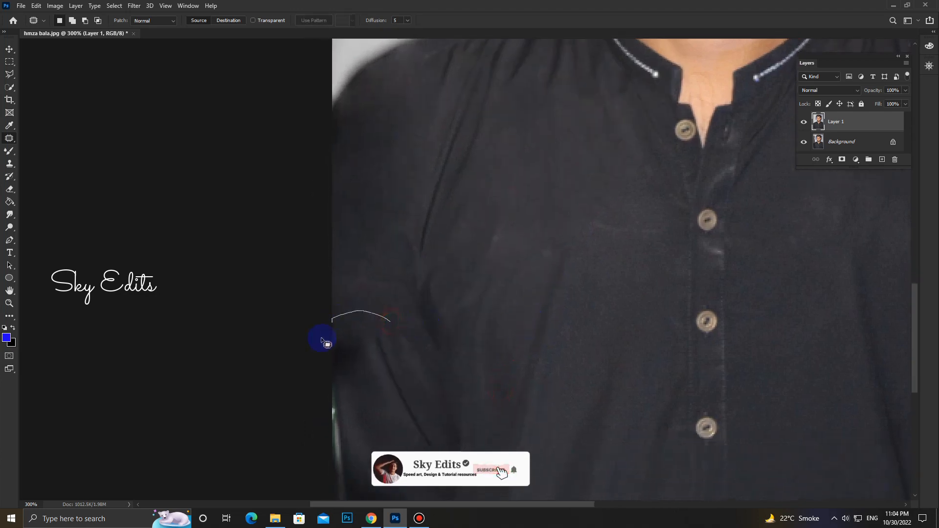
pyautogui.moveTo(380, 327); pyautogui.dragTo(365, 348)
pyautogui.moveTo(365, 348)
pyautogui.mouseDown()
pyautogui.moveTo(561, 255)
pyautogui.moveTo(552, 340)
pyautogui.mouseUp()
pyautogui.click(510, 249)
pyautogui.moveTo(509, 249)
pyautogui.mouseDown()
pyautogui.moveTo(535, 354)
pyautogui.moveTo(518, 358)
pyautogui.moveTo(517, 372)
pyautogui.mouseUp()
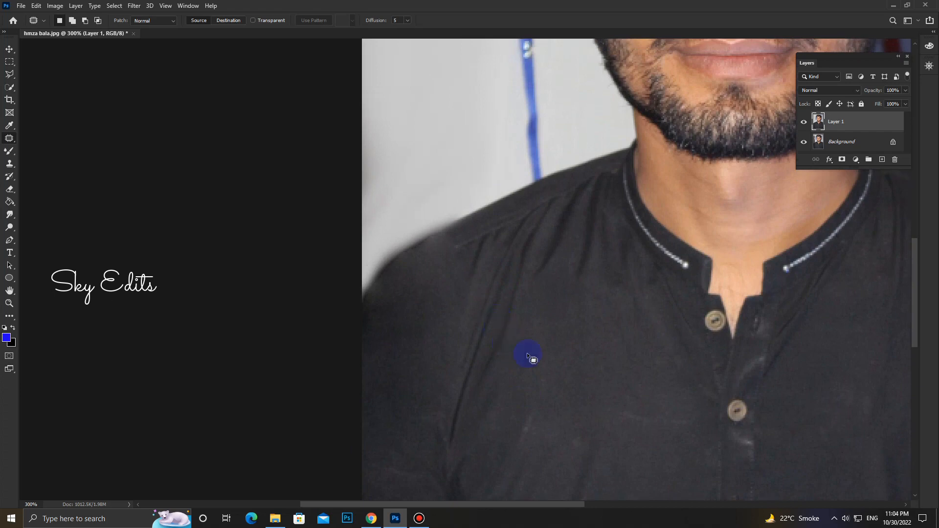
# Step: Blend the patched shoulder's edge with the Mixer Brush and compare against the original by hiding and showing Layer 1
pyautogui.click(10, 149)
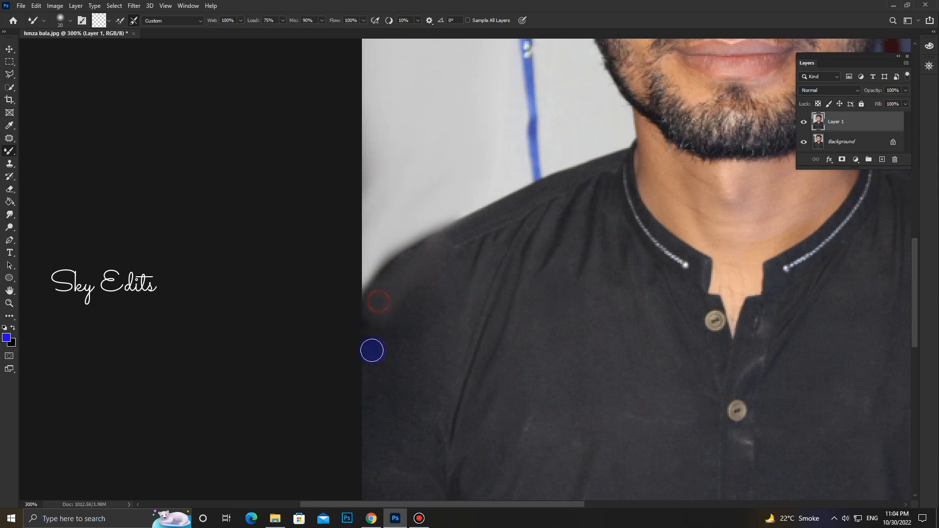
pyautogui.scroll(-5, 411, 254)
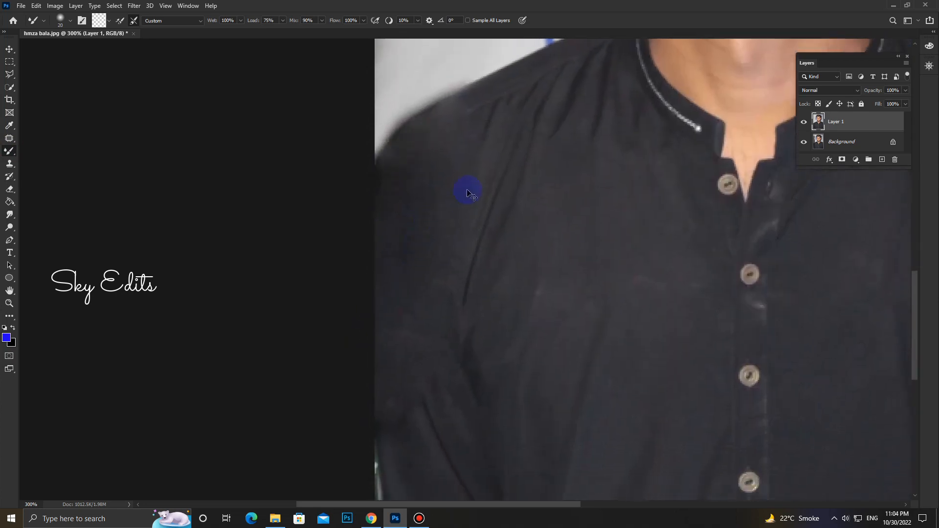
pyautogui.scroll(-3, 467, 192)
pyautogui.click(803, 122)
pyautogui.click(803, 122)
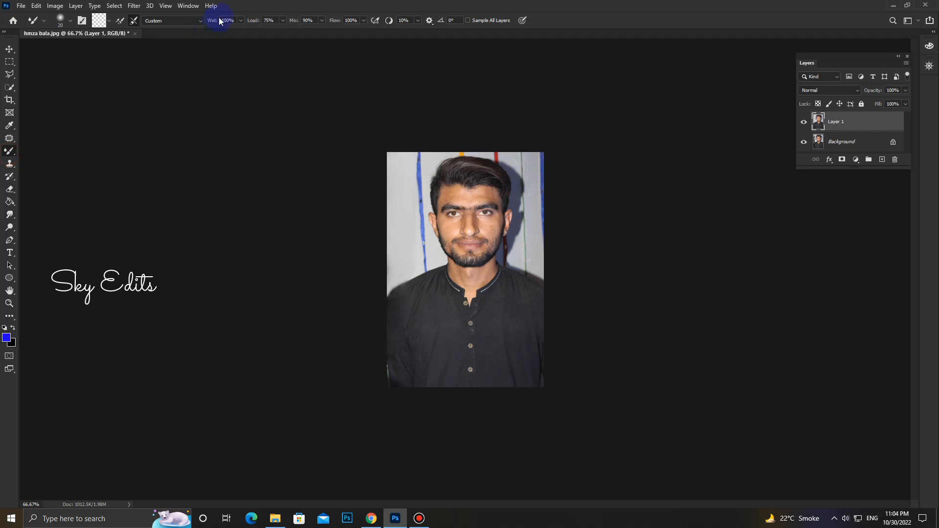
# Step: Set the Mixer Brush's Wet value to 15% and smooth the forehead skin up to the hairline and eyebrows
pyautogui.click(240, 21)
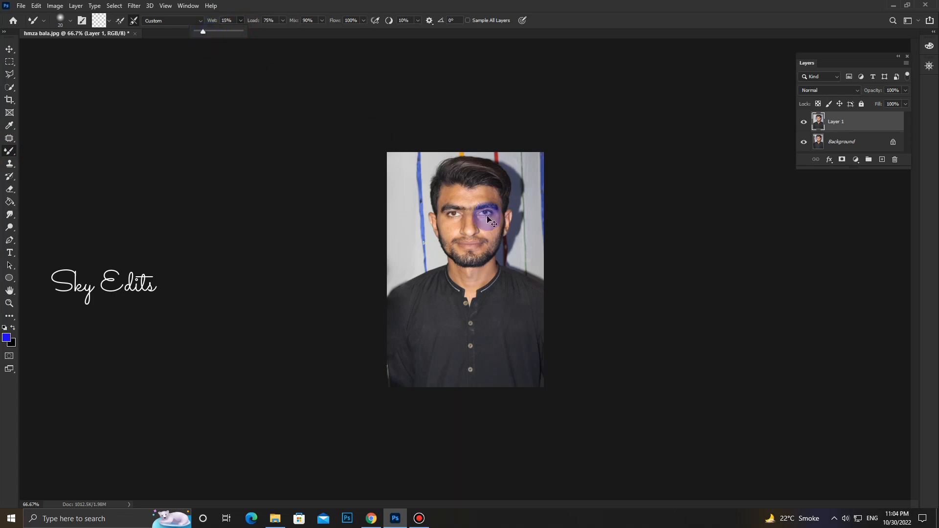
pyautogui.hotkey('ctrl', '+')
pyautogui.hotkey('ctrl', '+')
pyautogui.hotkey('ctrl', '+')
pyautogui.hotkey('ctrl', '+')
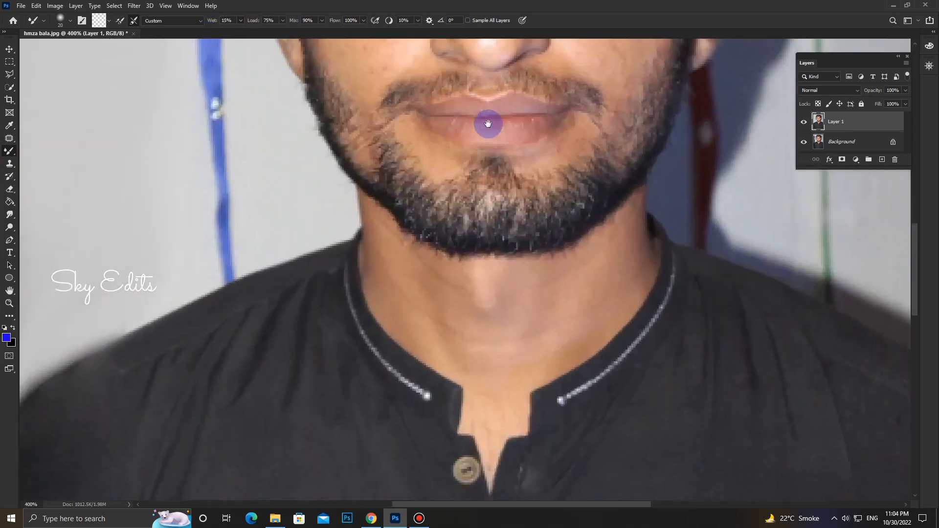
pyautogui.moveTo(487, 123); pyautogui.dragTo(453, 373)
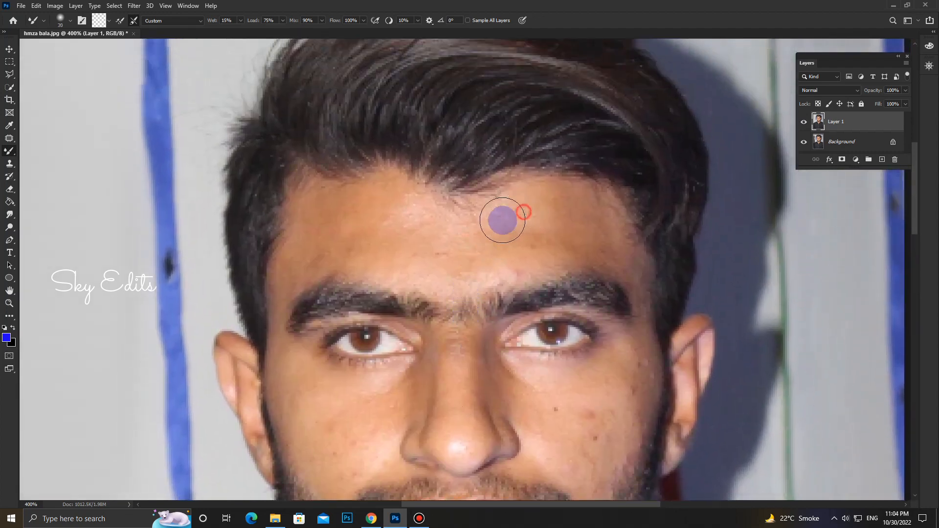
pyautogui.moveTo(441, 224)
pyautogui.mouseDown()
pyautogui.moveTo(398, 195)
pyautogui.moveTo(417, 223)
pyautogui.moveTo(505, 232)
pyautogui.moveTo(575, 224)
pyautogui.moveTo(514, 260)
pyautogui.moveTo(472, 264)
pyautogui.mouseUp()
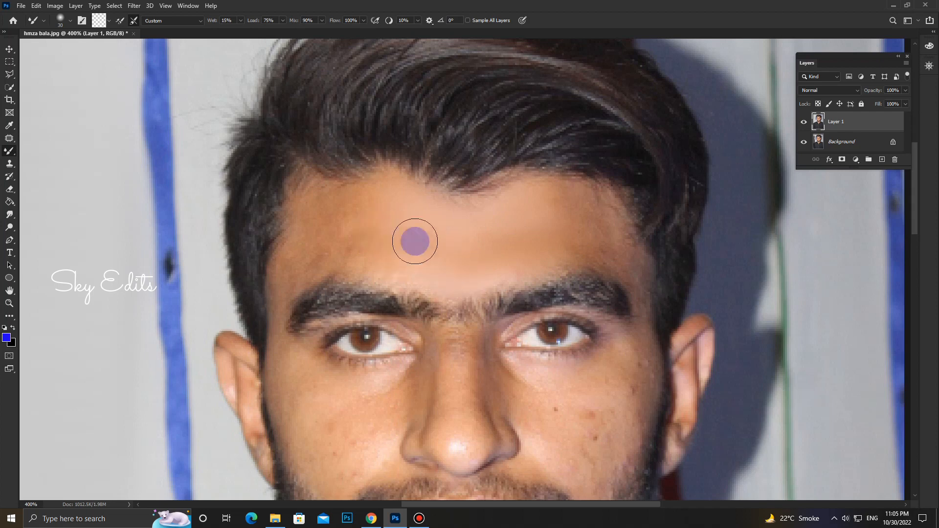
pyautogui.moveTo(366, 249)
pyautogui.mouseDown()
pyautogui.moveTo(312, 198)
pyautogui.moveTo(306, 243)
pyautogui.moveTo(352, 254)
pyautogui.moveTo(306, 250)
pyautogui.mouseUp()
pyautogui.moveTo(563, 214)
pyautogui.mouseDown()
pyautogui.moveTo(543, 212)
pyautogui.moveTo(577, 210)
pyautogui.moveTo(602, 230)
pyautogui.moveTo(538, 253)
pyautogui.moveTo(593, 257)
pyautogui.moveTo(518, 199)
pyautogui.moveTo(435, 251)
pyautogui.moveTo(515, 256)
pyautogui.mouseUp()
pyautogui.hotkey('ctrl', '+')
pyautogui.moveTo(556, 296); pyautogui.dragTo(428, 288)
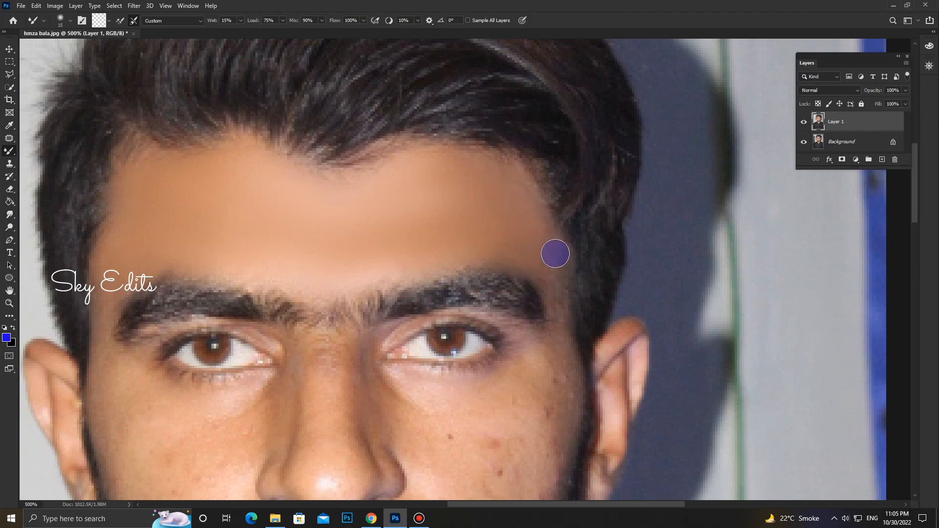
# Step: Smooth the skin along the nose with the Mixer Brush at size 20
pyautogui.moveTo(371, 312)
pyautogui.mouseDown()
pyautogui.moveTo(440, 216)
pyautogui.moveTo(409, 239)
pyautogui.moveTo(410, 272)
pyautogui.mouseUp()
pyautogui.press(']')
pyautogui.click(386, 249)
pyautogui.moveTo(414, 218)
pyautogui.mouseDown()
pyautogui.moveTo(403, 308)
pyautogui.moveTo(410, 372)
pyautogui.moveTo(426, 348)
pyautogui.moveTo(409, 382)
pyautogui.moveTo(398, 306)
pyautogui.moveTo(406, 352)
pyautogui.moveTo(421, 235)
pyautogui.moveTo(425, 358)
pyautogui.moveTo(436, 354)
pyautogui.moveTo(390, 353)
pyautogui.mouseUp()
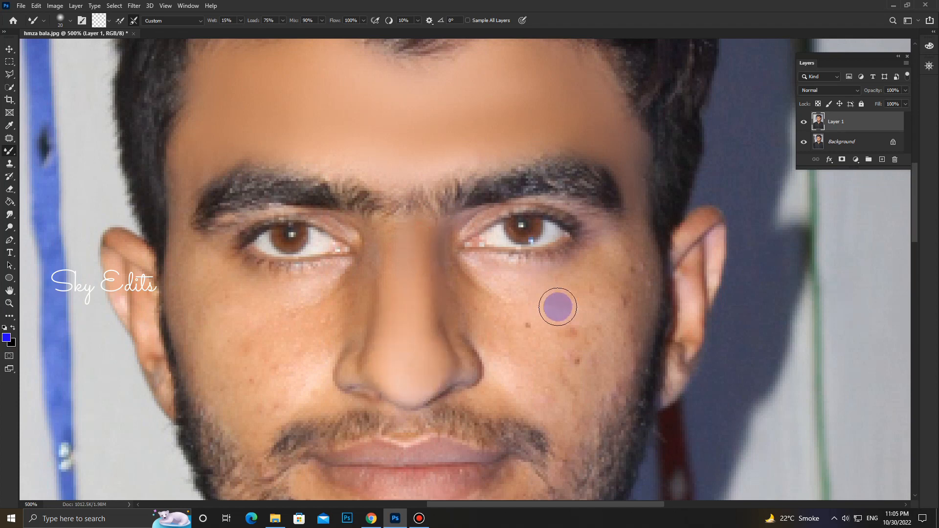
# Step: Smooth both cheeks and remove their blemishes with the Mixer Brush at size 25
pyautogui.press(']')
pyautogui.moveTo(650, 305)
pyautogui.mouseDown()
pyautogui.moveTo(621, 291)
pyautogui.moveTo(629, 241)
pyautogui.moveTo(623, 319)
pyautogui.moveTo(524, 336)
pyautogui.moveTo(601, 289)
pyautogui.moveTo(511, 296)
pyautogui.moveTo(535, 300)
pyautogui.moveTo(600, 266)
pyautogui.moveTo(497, 280)
pyautogui.moveTo(530, 348)
pyautogui.moveTo(586, 380)
pyautogui.moveTo(580, 387)
pyautogui.moveTo(501, 345)
pyautogui.moveTo(540, 390)
pyautogui.moveTo(596, 333)
pyautogui.moveTo(524, 335)
pyautogui.moveTo(629, 256)
pyautogui.moveTo(553, 352)
pyautogui.mouseUp()
pyautogui.moveTo(284, 299)
pyautogui.mouseDown()
pyautogui.moveTo(189, 281)
pyautogui.moveTo(217, 354)
pyautogui.moveTo(293, 337)
pyautogui.moveTo(293, 319)
pyautogui.moveTo(212, 292)
pyautogui.moveTo(314, 295)
pyautogui.moveTo(188, 259)
pyautogui.moveTo(206, 340)
pyautogui.moveTo(191, 269)
pyautogui.moveTo(241, 399)
pyautogui.moveTo(298, 357)
pyautogui.moveTo(308, 329)
pyautogui.moveTo(214, 329)
pyautogui.moveTo(261, 370)
pyautogui.moveTo(190, 310)
pyautogui.moveTo(225, 416)
pyautogui.moveTo(250, 421)
pyautogui.moveTo(295, 356)
pyautogui.moveTo(256, 417)
pyautogui.moveTo(323, 313)
pyautogui.moveTo(250, 375)
pyautogui.moveTo(350, 381)
pyautogui.mouseUp()
pyautogui.hotkey('ctrl', '+')
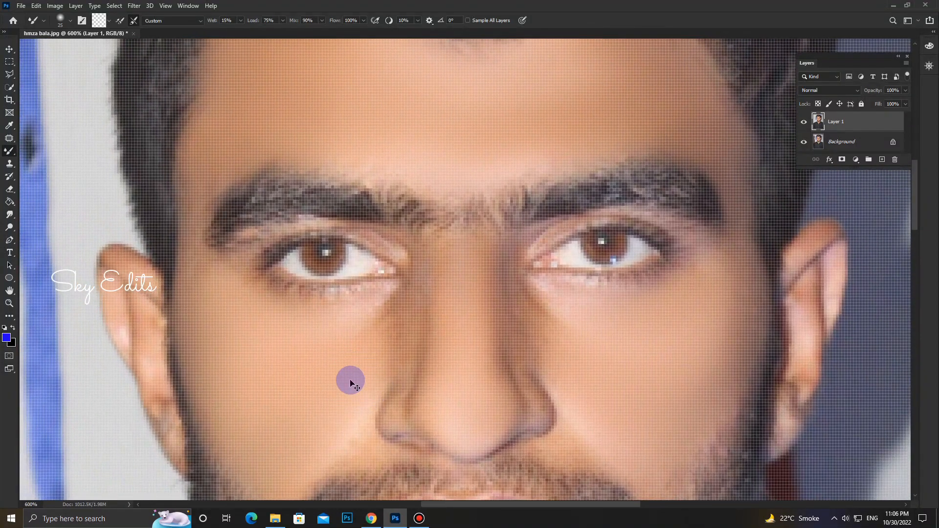
pyautogui.hotkey('ctrl', '-')
# Step: Blend the temple and the skin along the sides of the nose with the Mixer Brush at size 15
pyautogui.press('[')
pyautogui.moveTo(391, 333); pyautogui.dragTo(405, 301)
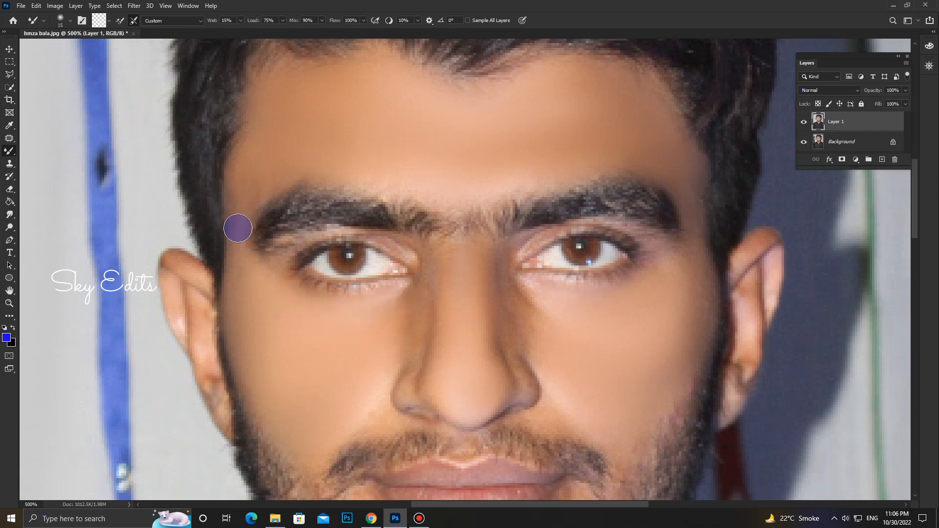
pyautogui.moveTo(448, 258); pyautogui.dragTo(377, 340)
pyautogui.click(424, 383)
pyautogui.moveTo(440, 313)
pyautogui.mouseDown()
pyautogui.moveTo(424, 382)
pyautogui.moveTo(427, 350)
pyautogui.moveTo(409, 393)
pyautogui.mouseUp()
pyautogui.moveTo(495, 279)
pyautogui.mouseDown()
pyautogui.moveTo(524, 384)
pyautogui.moveTo(500, 338)
pyautogui.moveTo(504, 278)
pyautogui.moveTo(529, 313)
pyautogui.moveTo(525, 297)
pyautogui.mouseUp()
# Step: Even out the cheek on the photo's right side and the shading between that eye and the nose, adjusting the brush size
pyautogui.press(']')
pyautogui.click(621, 325)
pyautogui.click(562, 339)
pyautogui.press('[')
pyautogui.click(549, 336)
pyautogui.moveTo(498, 257); pyautogui.dragTo(500, 281)
pyautogui.click(559, 365)
pyautogui.click(501, 277)
pyautogui.click(541, 358)
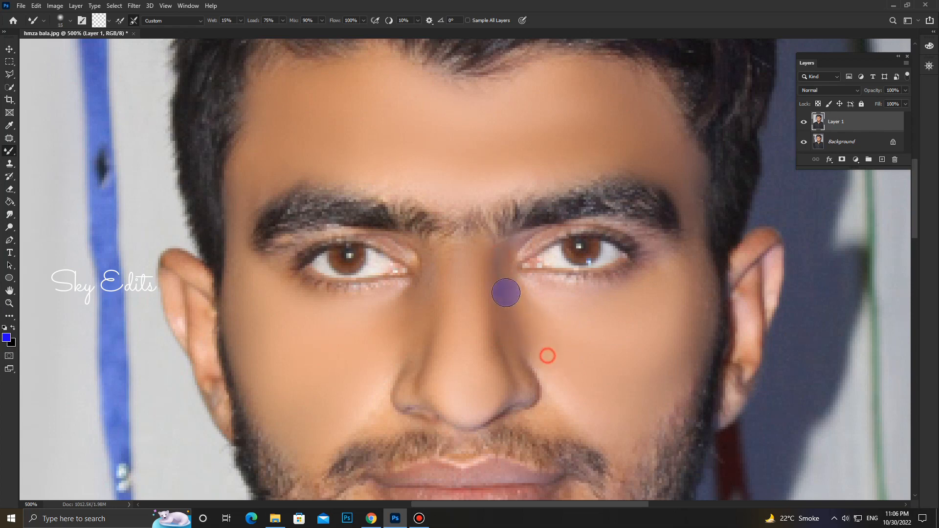
# Step: Blend the nose's opposite side into the neighbouring cheek down to the moustache
pyautogui.click(436, 273)
pyautogui.moveTo(436, 274)
pyautogui.mouseDown()
pyautogui.moveTo(427, 319)
pyautogui.moveTo(399, 356)
pyautogui.mouseUp()
pyautogui.click(373, 375)
pyautogui.click(354, 416)
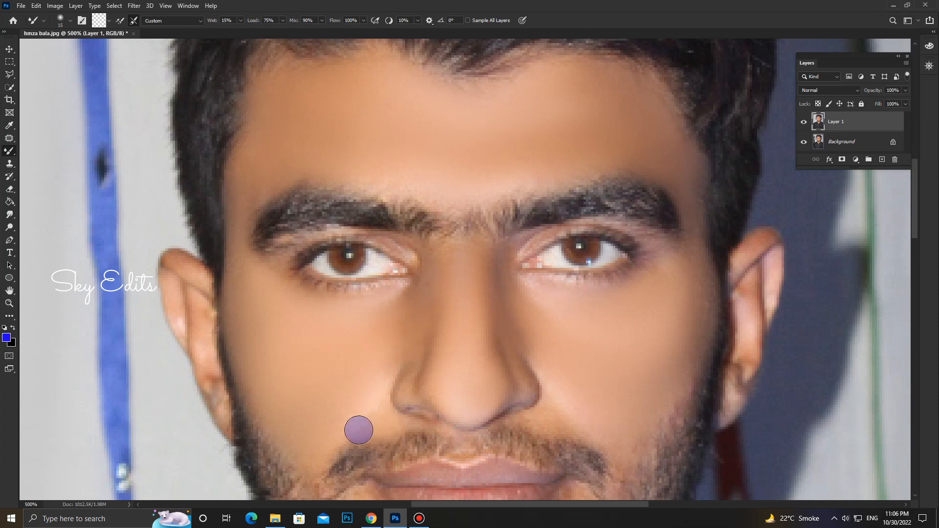
pyautogui.click(385, 371)
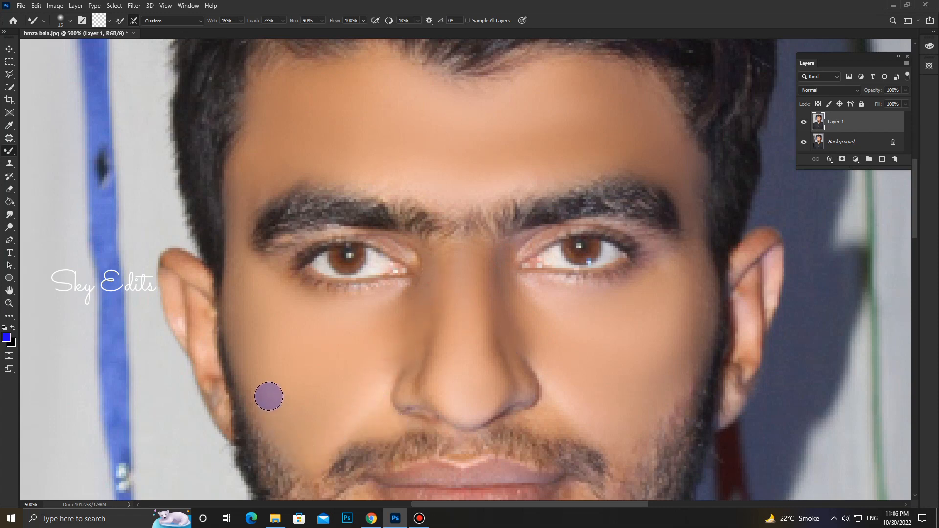
# Step: Blend the skin beside the nostril and along both sides of the nose with the Mixer Brush at size 15
pyautogui.click(541, 378)
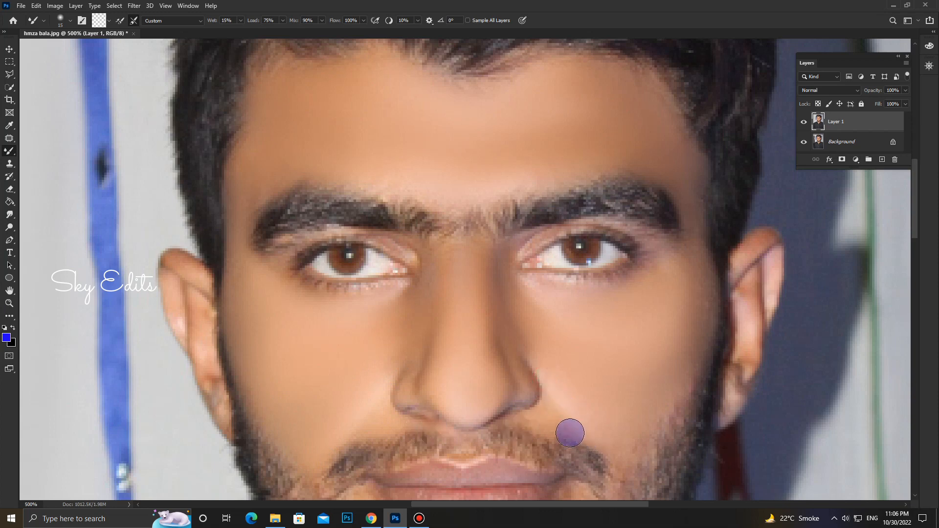
pyautogui.moveTo(488, 312); pyautogui.dragTo(502, 382)
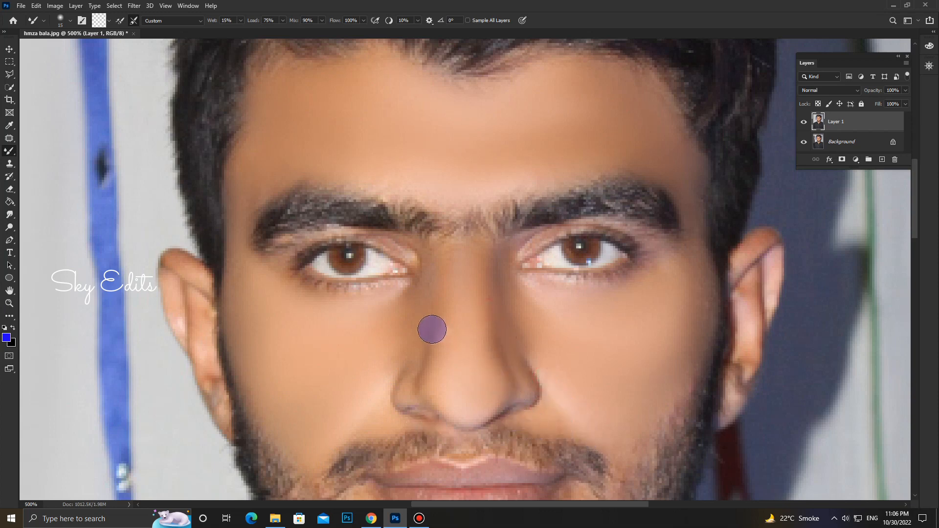
pyautogui.moveTo(481, 423); pyautogui.dragTo(440, 296)
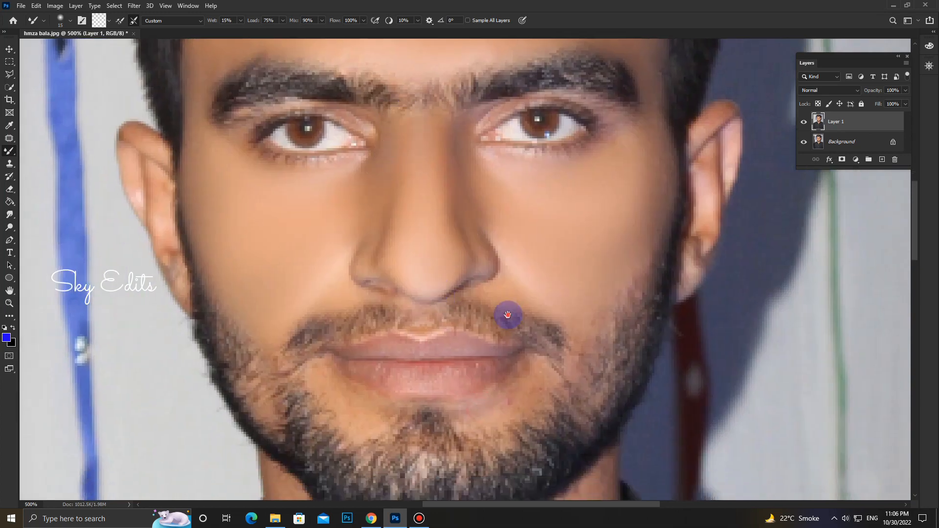
# Step: Smooth the skin below both mouth corners with the Mixer Brush, and blend the lips using a smaller brush
pyautogui.scroll(-2, 514, 327)
pyautogui.moveTo(530, 351); pyautogui.dragTo(501, 394)
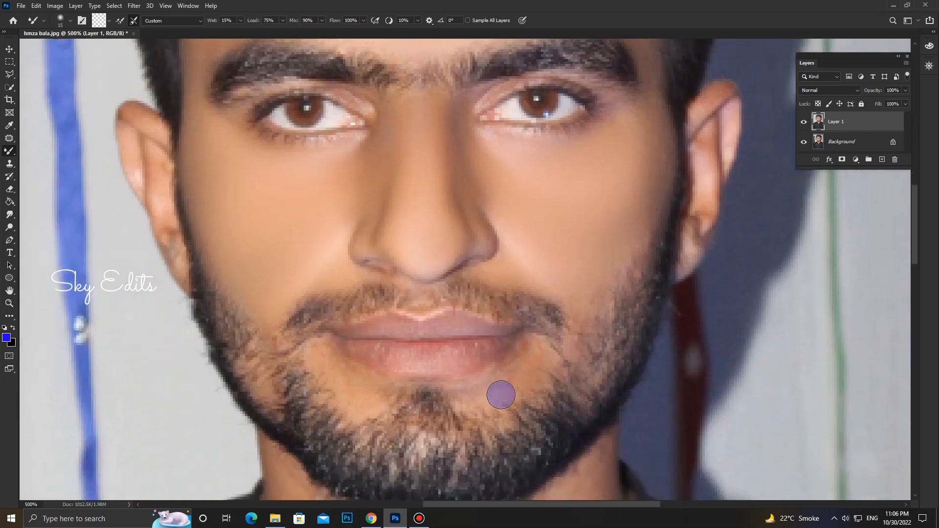
pyautogui.moveTo(533, 355)
pyautogui.mouseDown()
pyautogui.moveTo(509, 390)
pyautogui.moveTo(476, 401)
pyautogui.mouseUp()
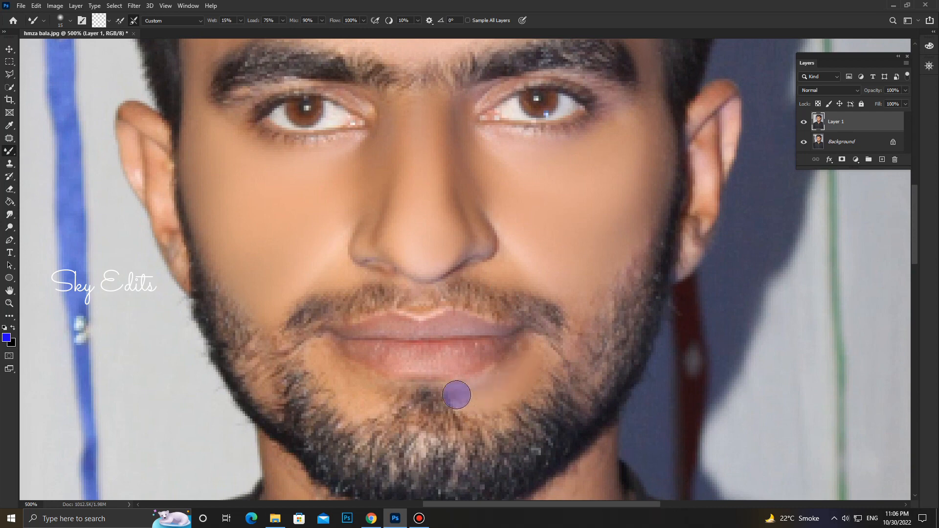
pyautogui.moveTo(324, 352)
pyautogui.mouseDown()
pyautogui.moveTo(361, 406)
pyautogui.moveTo(377, 396)
pyautogui.mouseUp()
pyautogui.press('[')
pyautogui.press('[')
pyautogui.moveTo(473, 326)
pyautogui.mouseDown()
pyautogui.moveTo(500, 332)
pyautogui.moveTo(442, 316)
pyautogui.moveTo(358, 335)
pyautogui.moveTo(504, 331)
pyautogui.moveTo(503, 347)
pyautogui.moveTo(433, 373)
pyautogui.moveTo(357, 349)
pyautogui.moveTo(498, 344)
pyautogui.moveTo(394, 356)
pyautogui.moveTo(465, 361)
pyautogui.mouseUp()
# Step: Smooth the neck skin between the beard and the collar with the Mixer Brush enlarged to size 25
pyautogui.moveTo(507, 402); pyautogui.dragTo(431, 154)
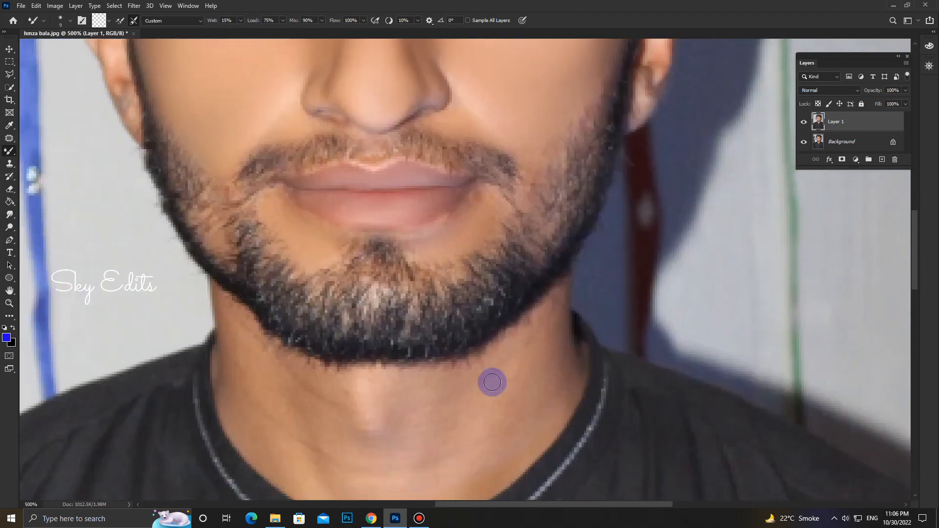
pyautogui.press(']')
pyautogui.press(']')
pyautogui.press(']')
pyautogui.moveTo(535, 347)
pyautogui.mouseDown()
pyautogui.moveTo(506, 373)
pyautogui.moveTo(480, 381)
pyautogui.moveTo(511, 357)
pyautogui.moveTo(408, 404)
pyautogui.moveTo(447, 399)
pyautogui.moveTo(480, 371)
pyautogui.moveTo(298, 384)
pyautogui.moveTo(411, 411)
pyautogui.moveTo(342, 431)
pyautogui.moveTo(481, 399)
pyautogui.moveTo(379, 434)
pyautogui.moveTo(492, 408)
pyautogui.moveTo(489, 437)
pyautogui.moveTo(556, 414)
pyautogui.mouseUp()
pyautogui.press(']')
pyautogui.moveTo(419, 434)
pyautogui.mouseDown()
pyautogui.moveTo(503, 379)
pyautogui.moveTo(336, 362)
pyautogui.moveTo(391, 401)
pyautogui.moveTo(426, 401)
pyautogui.moveTo(352, 318)
pyautogui.moveTo(397, 400)
pyautogui.moveTo(489, 405)
pyautogui.moveTo(513, 421)
pyautogui.moveTo(359, 408)
pyautogui.moveTo(461, 448)
pyautogui.moveTo(555, 423)
pyautogui.moveTo(610, 389)
pyautogui.moveTo(485, 429)
pyautogui.moveTo(508, 340)
pyautogui.mouseUp()
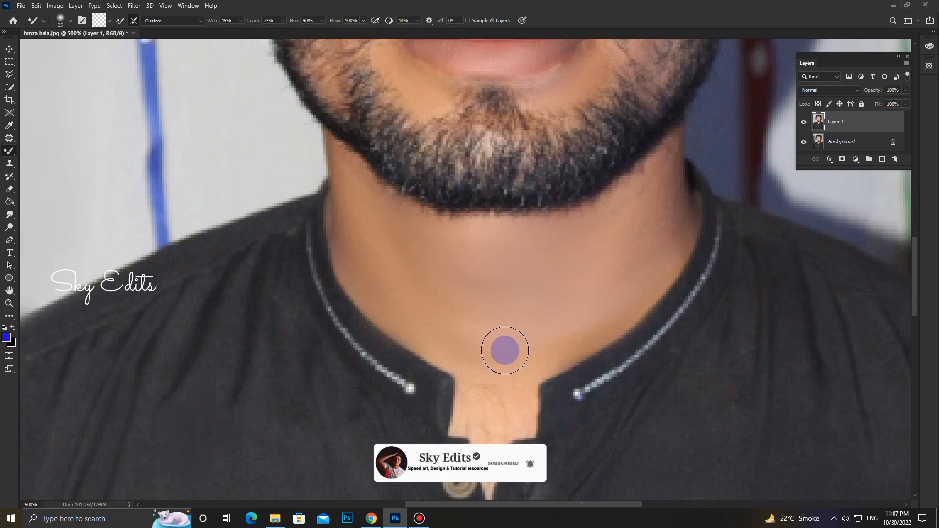
# Step: Blend the skin in the collar opening and the remaining neck shading with the Mixer Brush at size 15
pyautogui.press('[')
pyautogui.press('[')
pyautogui.click(448, 327)
pyautogui.moveTo(470, 423)
pyautogui.mouseDown()
pyautogui.moveTo(510, 370)
pyautogui.moveTo(519, 426)
pyautogui.moveTo(523, 387)
pyautogui.moveTo(524, 422)
pyautogui.moveTo(483, 436)
pyautogui.moveTo(483, 484)
pyautogui.moveTo(472, 416)
pyautogui.moveTo(479, 343)
pyautogui.moveTo(508, 396)
pyautogui.mouseUp()
pyautogui.moveTo(526, 365); pyautogui.dragTo(432, 426)
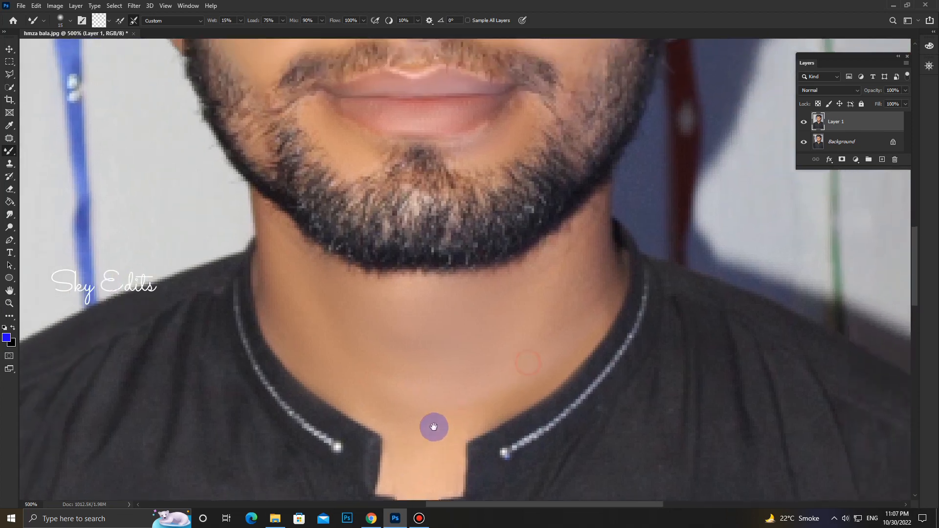
pyautogui.click(459, 293)
pyautogui.moveTo(521, 237)
pyautogui.mouseDown()
pyautogui.moveTo(537, 308)
pyautogui.moveTo(484, 353)
pyautogui.mouseUp()
pyautogui.moveTo(508, 270)
pyautogui.mouseDown()
pyautogui.moveTo(452, 359)
pyautogui.moveTo(502, 296)
pyautogui.moveTo(513, 261)
pyautogui.moveTo(472, 315)
pyautogui.moveTo(501, 289)
pyautogui.moveTo(511, 300)
pyautogui.moveTo(458, 349)
pyautogui.mouseUp()
pyautogui.moveTo(236, 303)
pyautogui.mouseDown()
pyautogui.moveTo(197, 276)
pyautogui.moveTo(221, 368)
pyautogui.moveTo(399, 386)
pyautogui.mouseUp()
# Step: Compare the retouched portrait with the original by toggling Layer 1's visibility, and examine the shirt up close
pyautogui.hotkey('ctrl', '-')
pyautogui.hotkey('ctrl', '-')
pyautogui.hotkey('ctrl', '-')
pyautogui.hotkey('ctrl', '-')
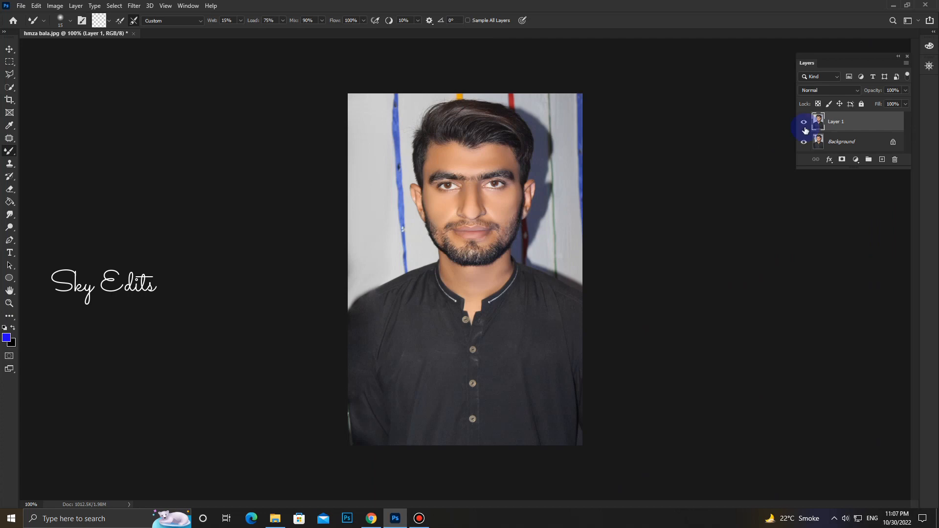
pyautogui.click(804, 129)
pyautogui.click(805, 129)
pyautogui.click(804, 128)
pyautogui.click(804, 128)
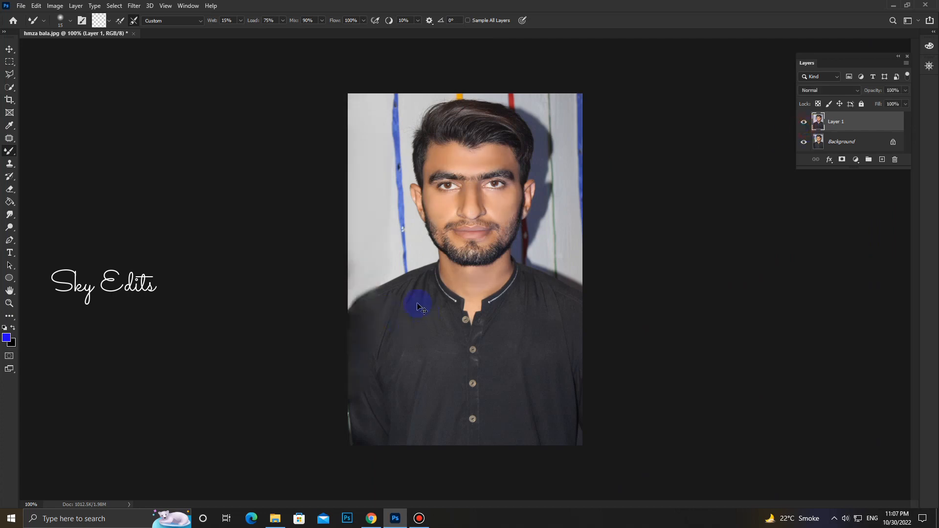
pyautogui.hotkey('ctrl', '+')
pyautogui.moveTo(377, 397); pyautogui.dragTo(363, 291)
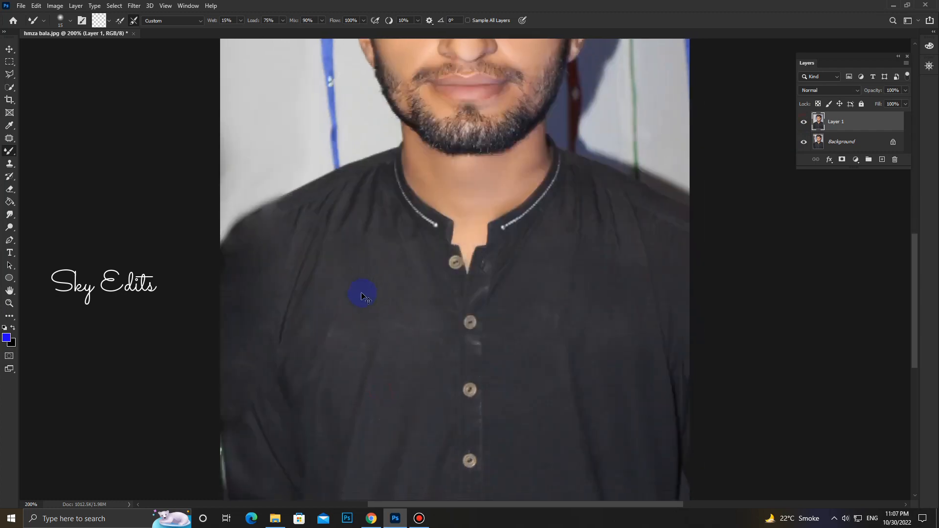
pyautogui.hotkey('ctrl', '-')
# Step: Select the whole black shirt with the Quick Selection tool, refining the edge along the shoulder and collar on the photo's right side
pyautogui.click(9, 89)
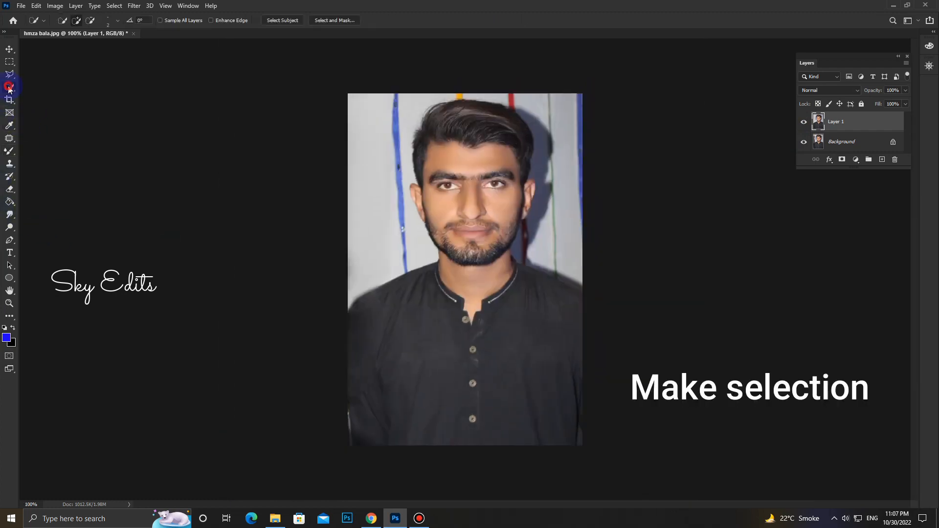
pyautogui.moveTo(372, 326); pyautogui.dragTo(412, 302)
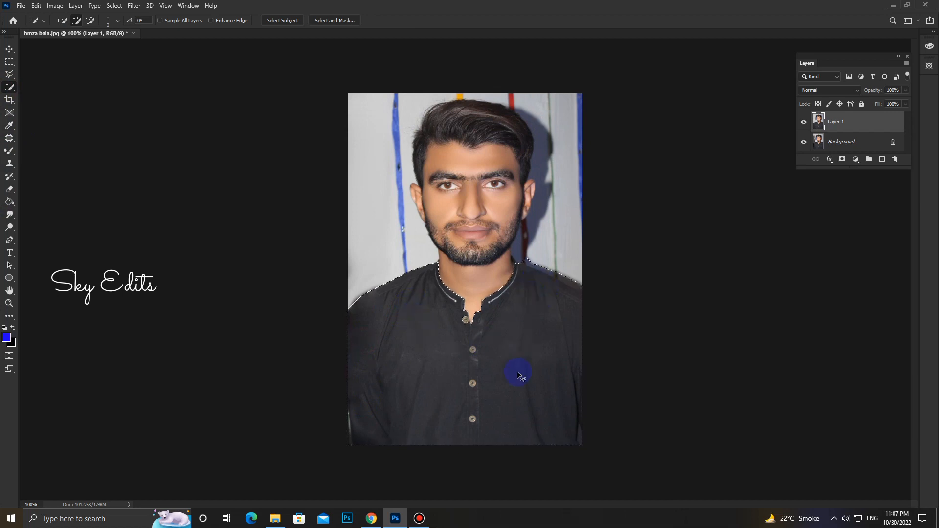
pyautogui.hotkey('ctrl', '+')
pyautogui.moveTo(539, 334); pyautogui.dragTo(317, 354)
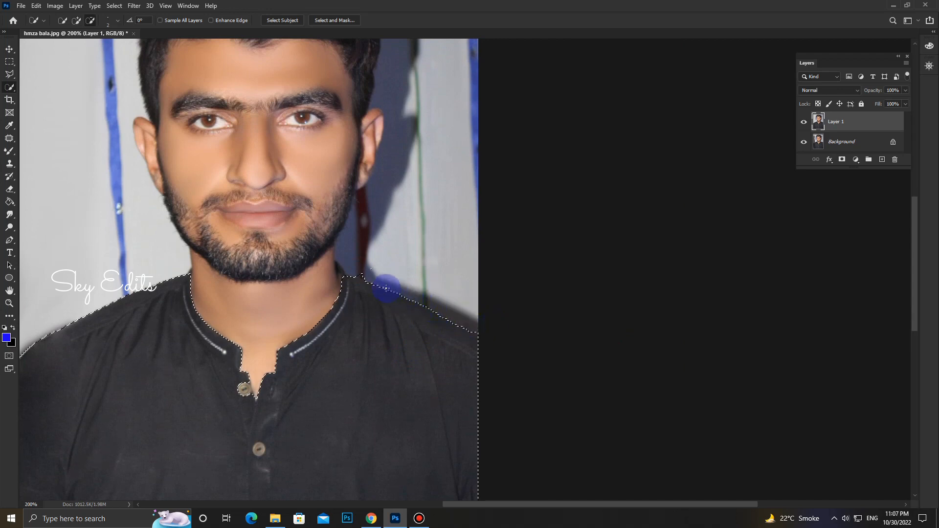
pyautogui.moveTo(358, 276)
pyautogui.mouseDown()
pyautogui.moveTo(392, 304)
pyautogui.moveTo(383, 294)
pyautogui.moveTo(404, 300)
pyautogui.mouseUp()
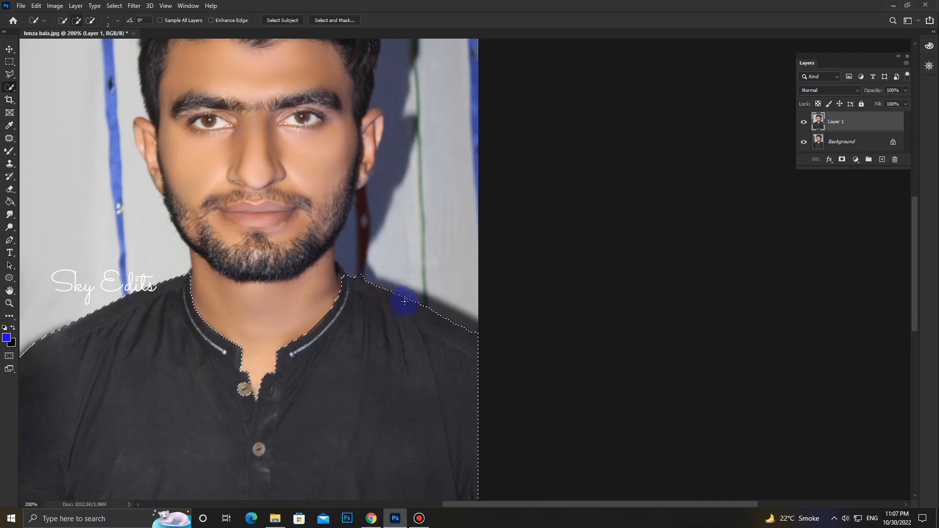
pyautogui.moveTo(344, 278); pyautogui.dragTo(342, 269)
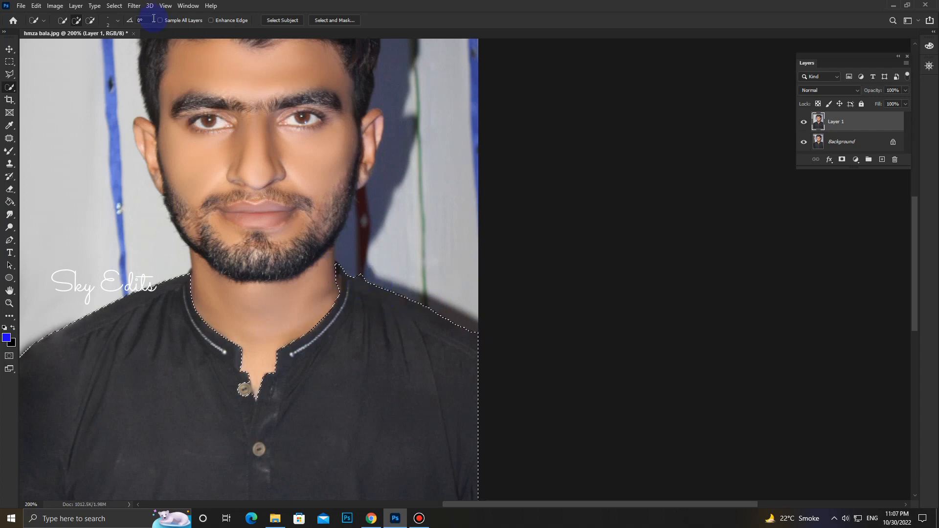
# Step: Darken the selected shirt with the Camera Raw Filter by setting Exposure to -0.50, and deselect it
pyautogui.click(134, 7)
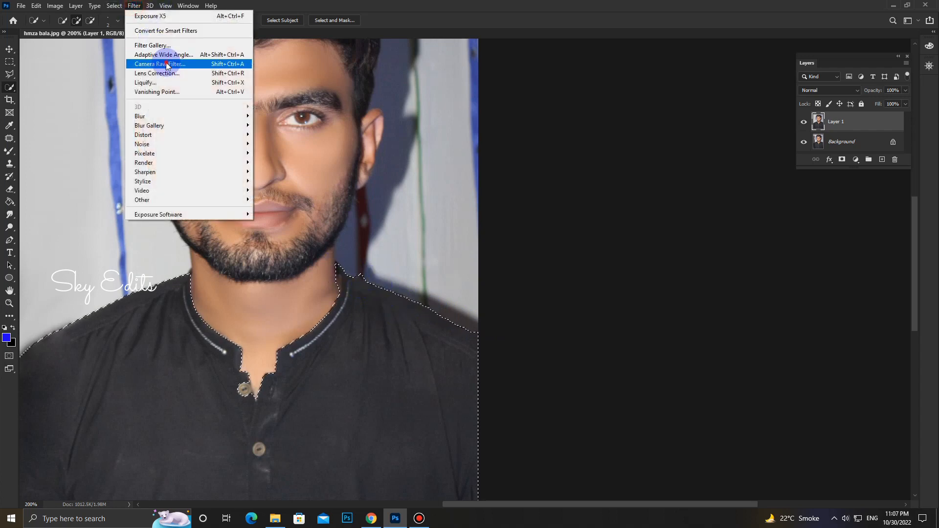
pyautogui.click(162, 64)
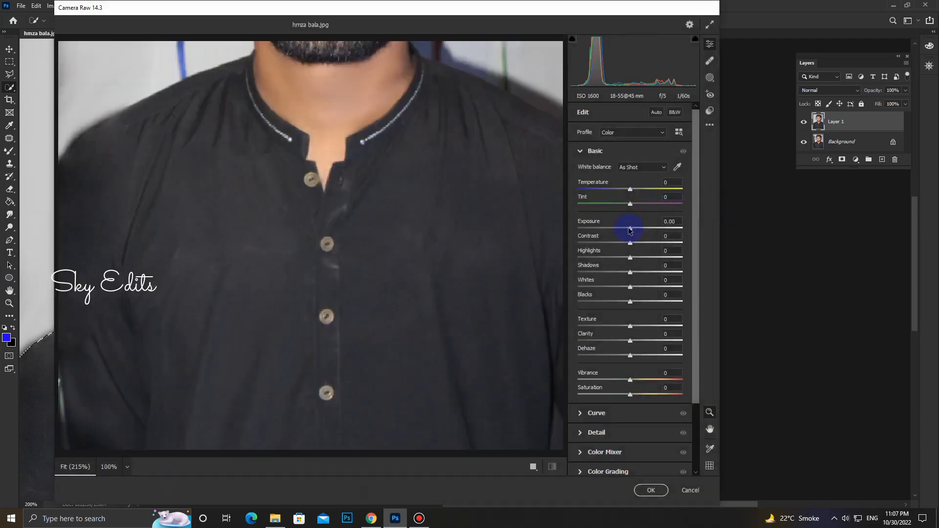
pyautogui.moveTo(630, 231); pyautogui.dragTo(624, 229)
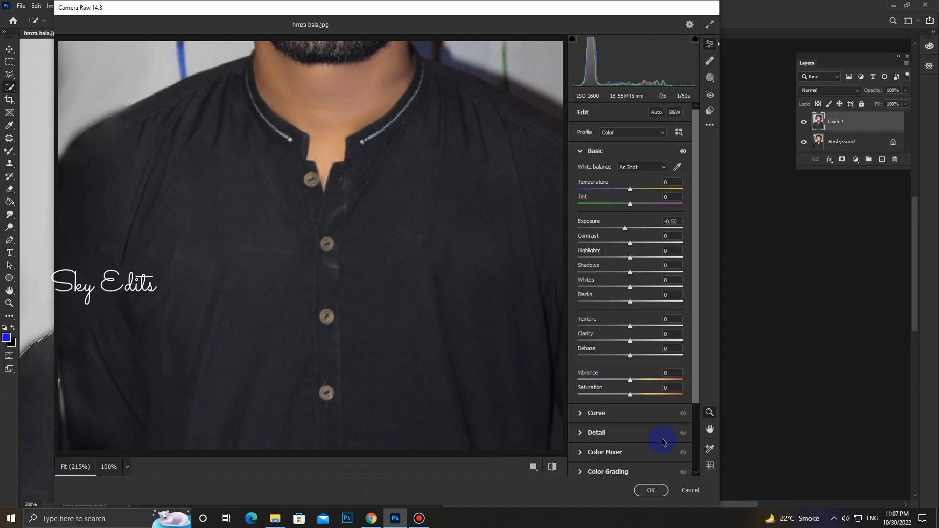
pyautogui.click(652, 491)
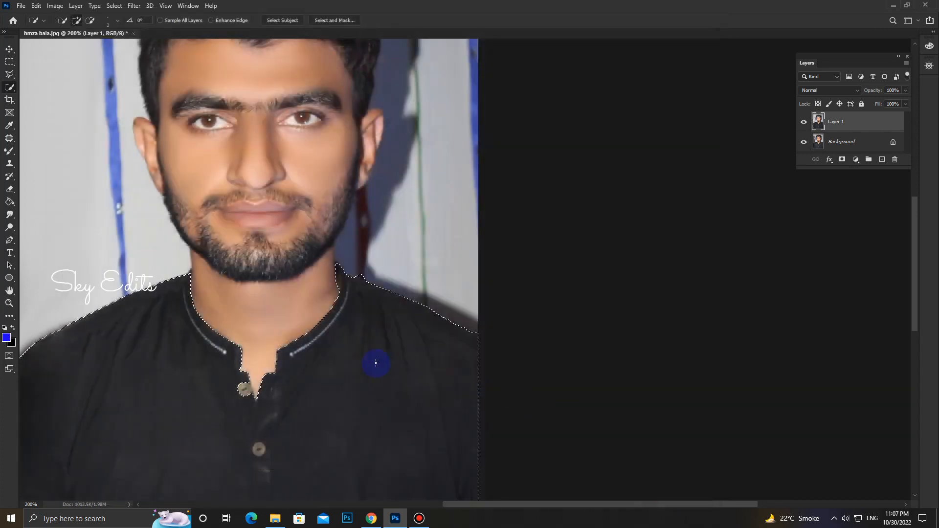
pyautogui.rightClick(374, 361)
pyautogui.click(398, 191)
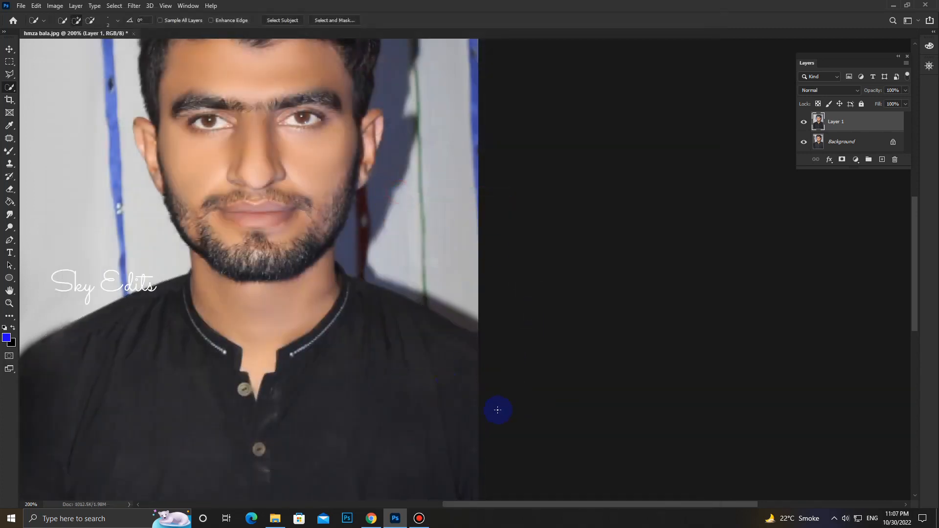
# Step: Open the Liquify filter on Layer 1 and push the hair outline above the ear on the photo's right side with the size 50 brush
pyautogui.hotkey('ctrl', '-')
pyautogui.hotkey('ctrl', '-')
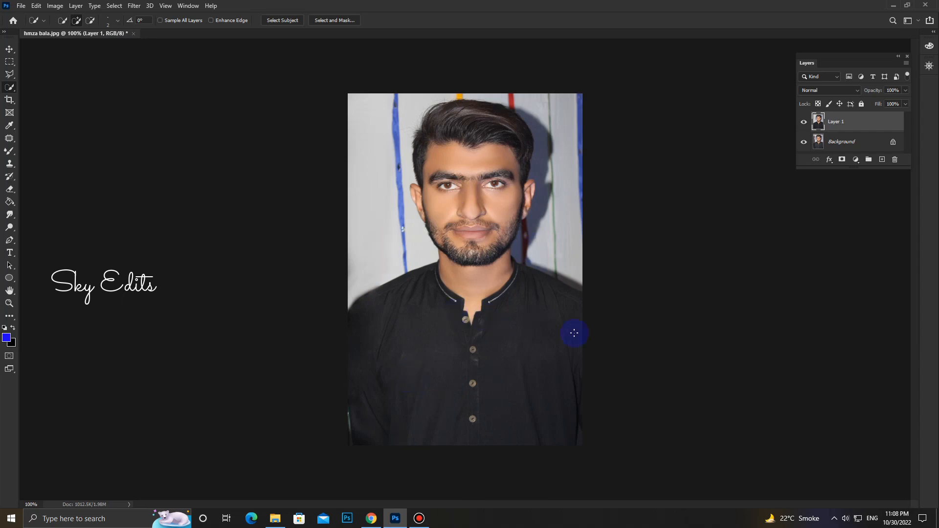
pyautogui.click(138, 10)
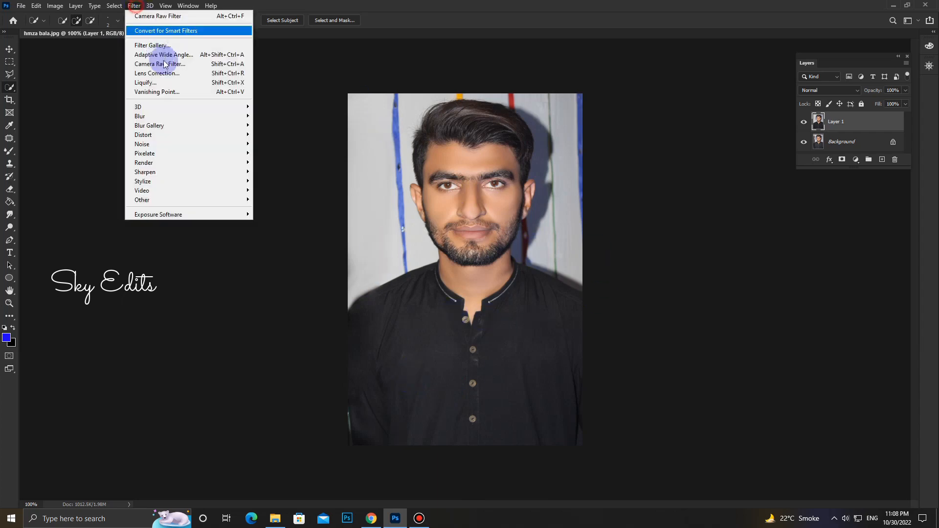
pyautogui.click(158, 83)
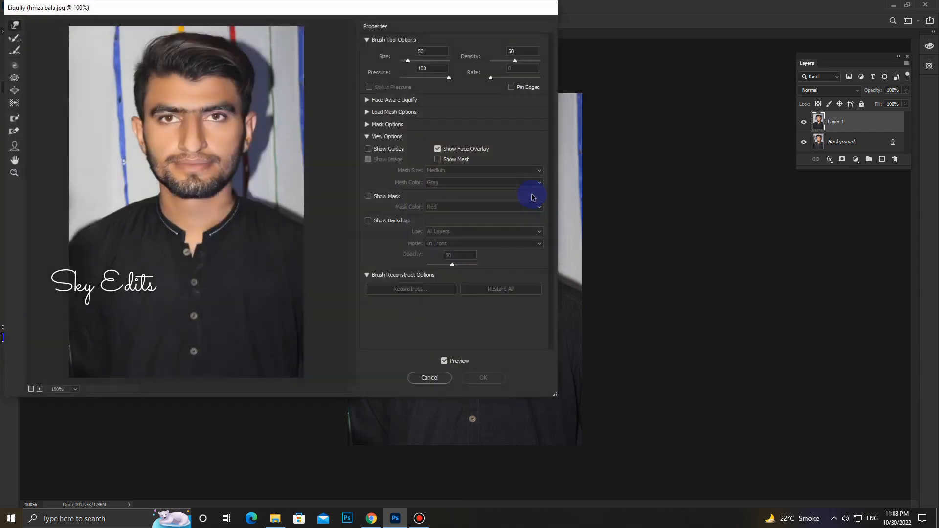
pyautogui.hotkey('ctrl', '+')
pyautogui.hotkey('ctrl', '+')
pyautogui.scroll(10, 251, 86)
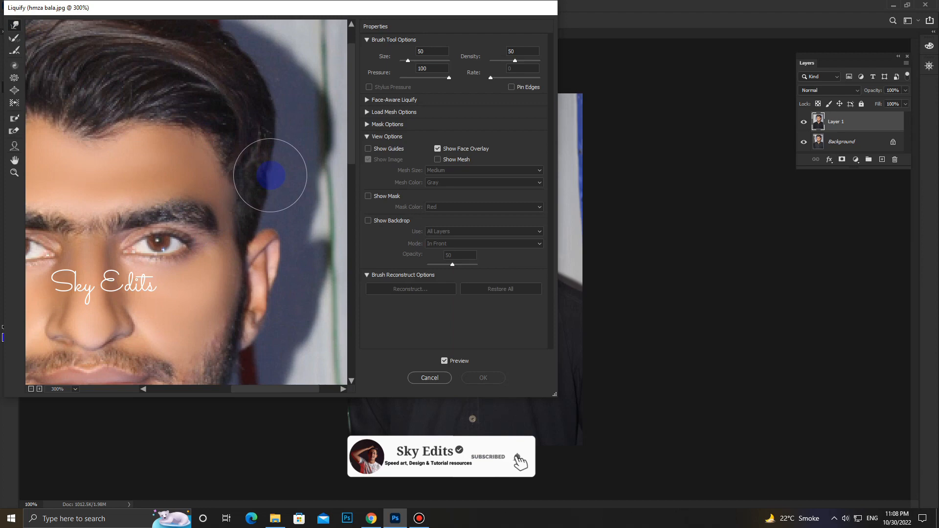
pyautogui.moveTo(271, 174); pyautogui.dragTo(274, 166)
pyautogui.click(273, 173)
# Step: Try to reshape the hair at the temple on the photo's left side with Liquify, and undo that stroke
pyautogui.moveTo(222, 183); pyautogui.dragTo(355, 202)
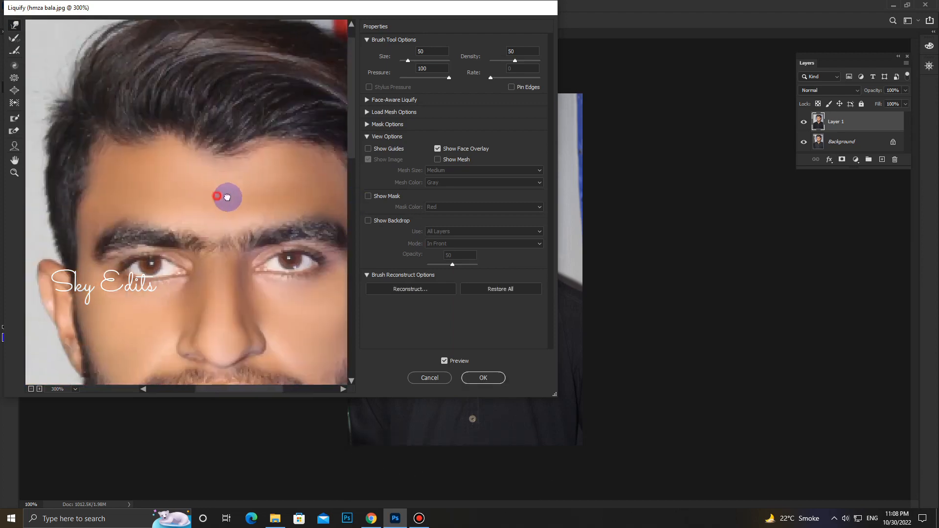
pyautogui.moveTo(225, 197); pyautogui.dragTo(247, 200)
pyautogui.moveTo(77, 157); pyautogui.dragTo(147, 147)
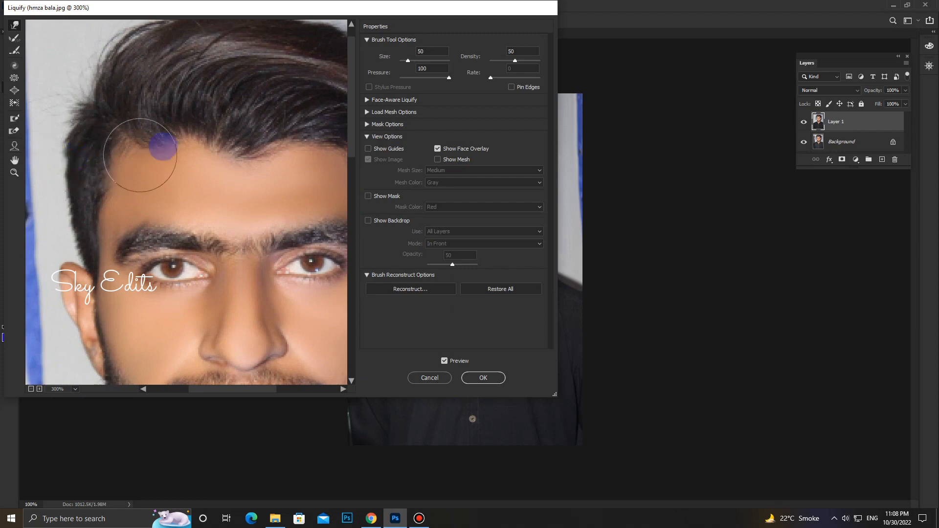
pyautogui.hotkey('ctrl', 'z')
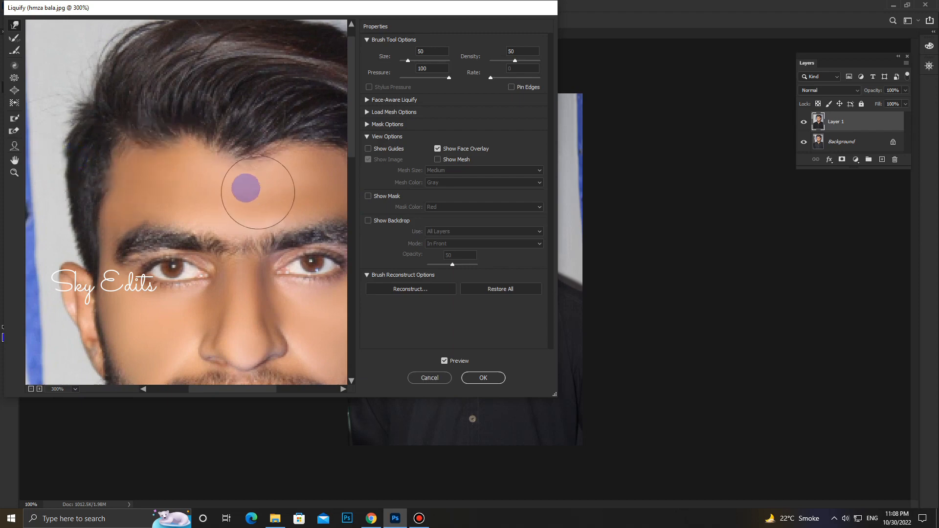
# Step: Push the hair outline at the top of the head slightly upward and apply the Liquify filter
pyautogui.moveTo(205, 192); pyautogui.dragTo(153, 290)
pyautogui.moveTo(215, 213); pyautogui.dragTo(190, 226)
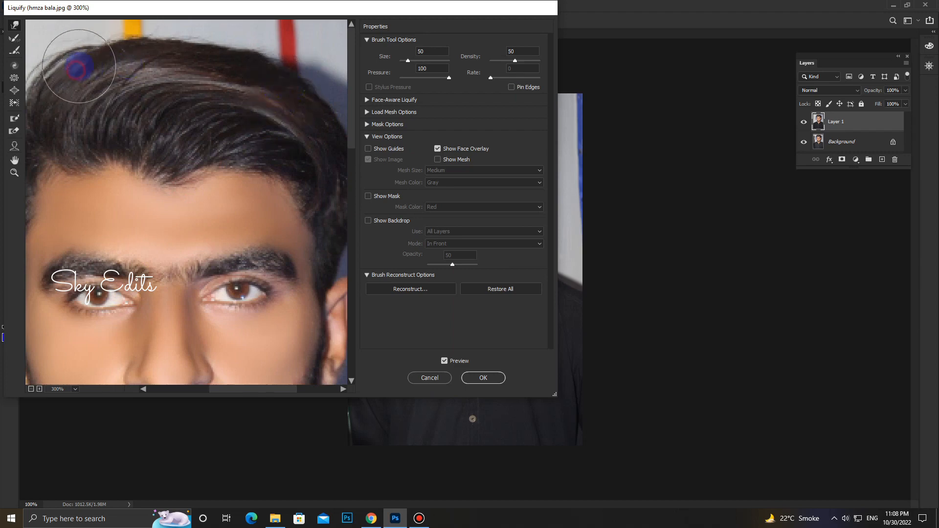
pyautogui.moveTo(196, 45); pyautogui.dragTo(192, 43)
pyautogui.moveTo(110, 67); pyautogui.dragTo(109, 60)
pyautogui.click(416, 254)
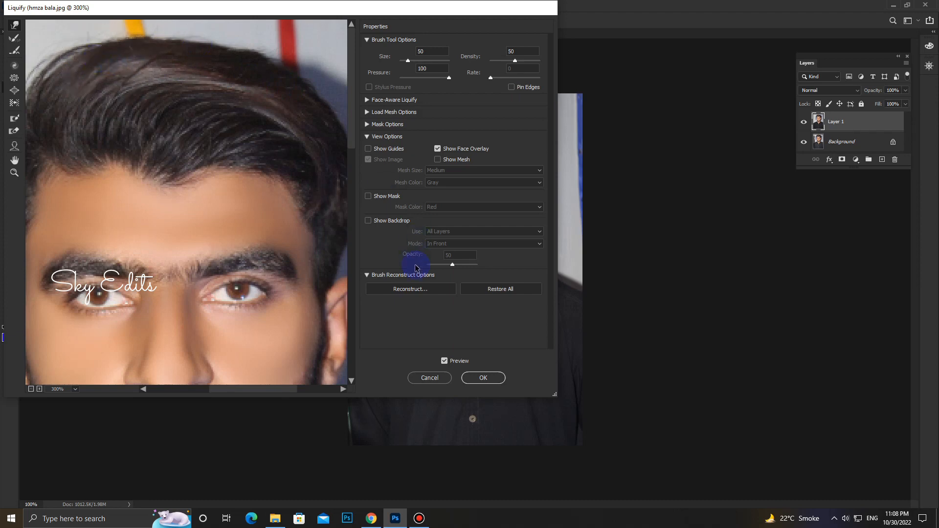
pyautogui.click(474, 377)
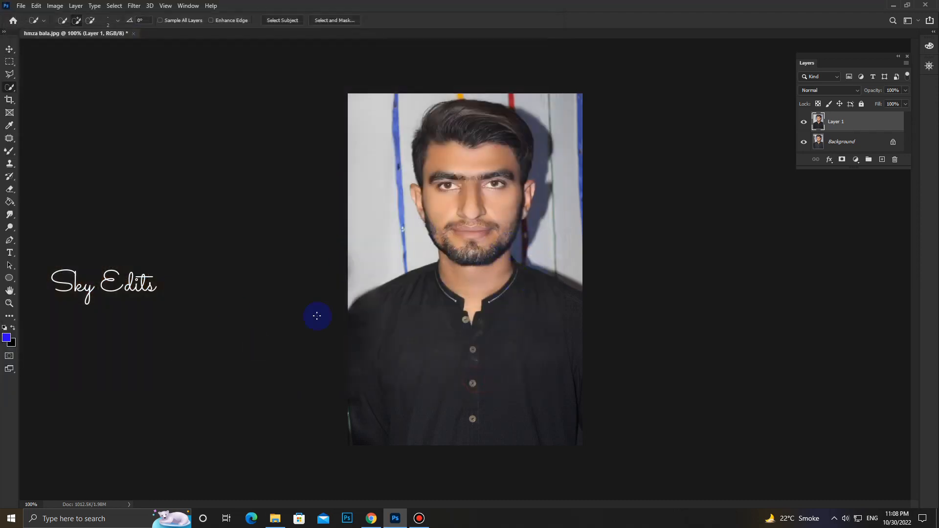
# Step: Open the Camera Raw Filter on Layer 1 and set the Color Mixer saturation to Reds +13 and Oranges -17
pyautogui.click(136, 9)
pyautogui.click(156, 63)
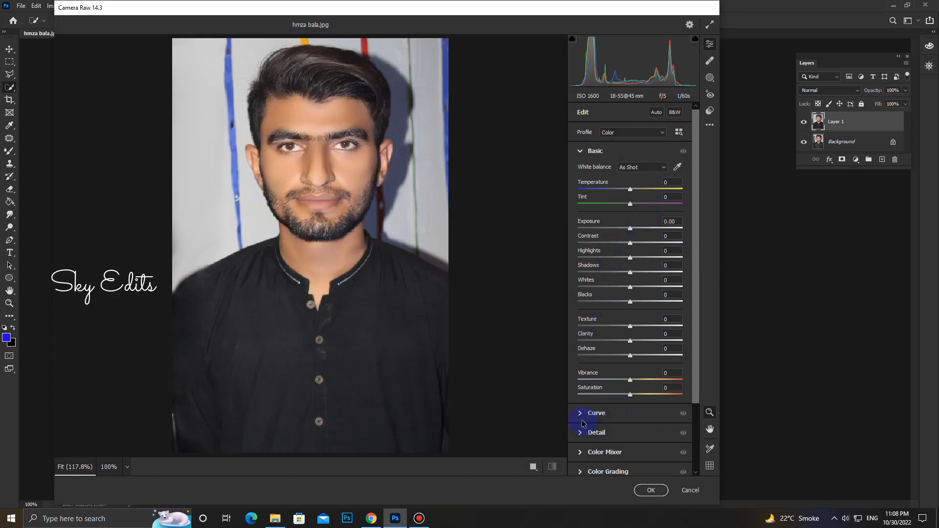
pyautogui.click(579, 453)
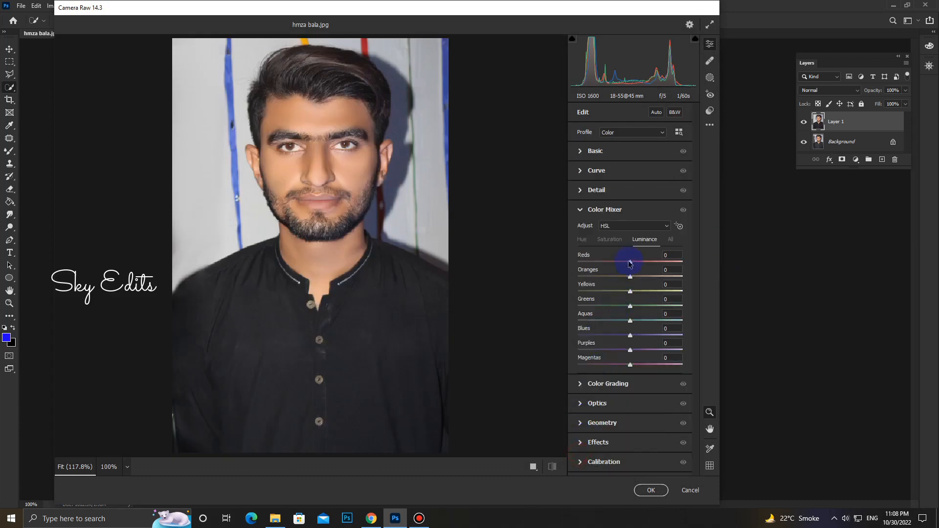
pyautogui.click(616, 244)
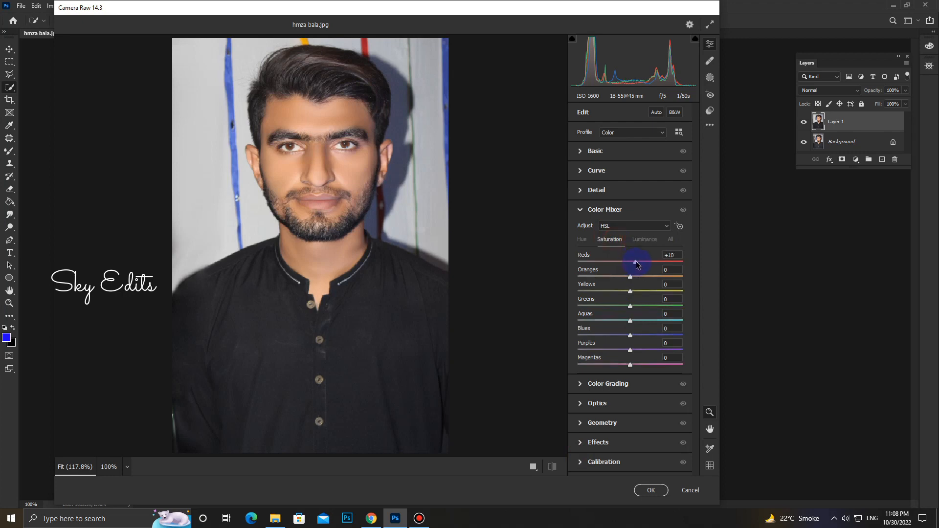
pyautogui.click(642, 240)
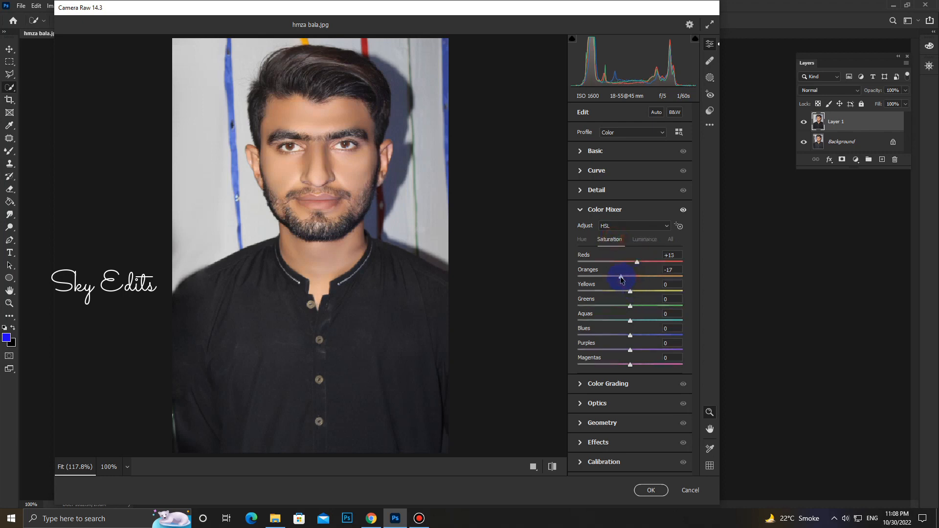
pyautogui.click(645, 240)
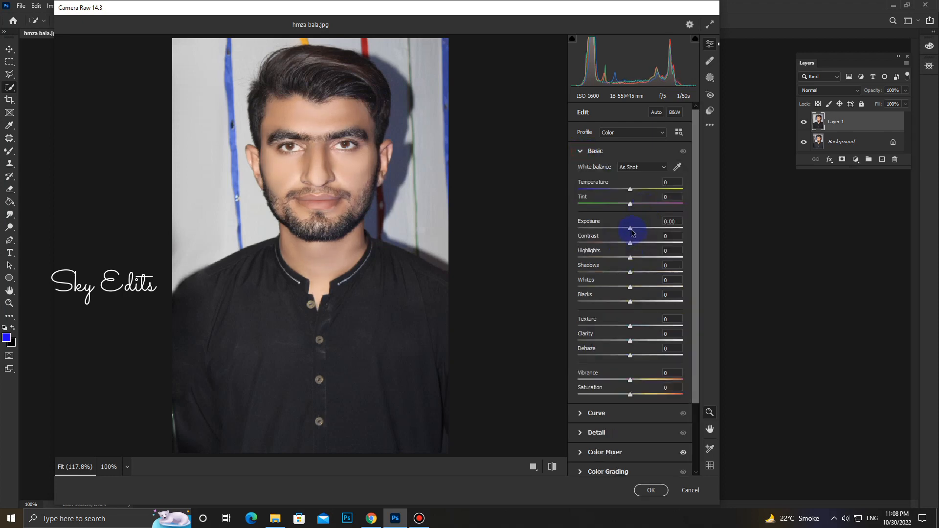
# Step: Set Exposure +0.15, Contrast -7, Highlights -28, Shadows -26, Whites -23 and Blacks -6, apply the filter, and compare Layer 1 with the original
pyautogui.moveTo(631, 229); pyautogui.dragTo(629, 250)
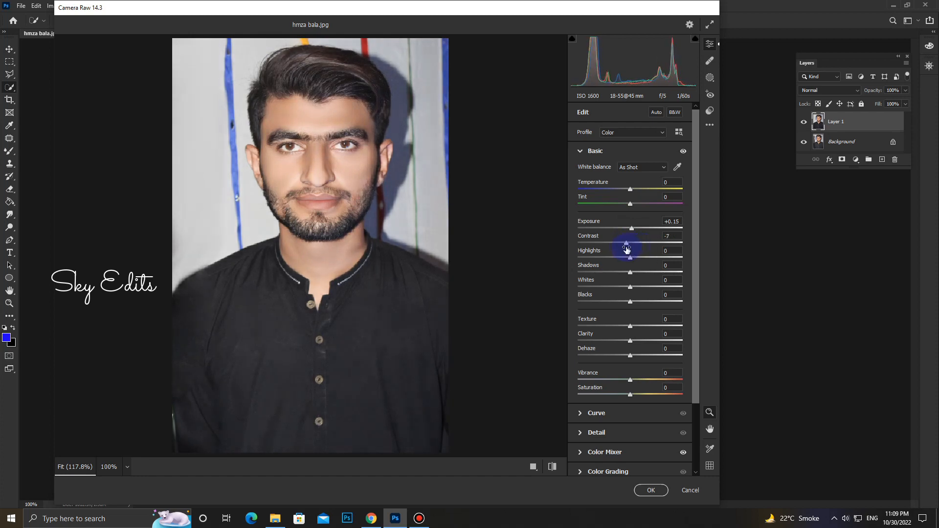
pyautogui.moveTo(623, 276)
pyautogui.mouseDown()
pyautogui.moveTo(629, 271)
pyautogui.moveTo(618, 274)
pyautogui.mouseUp()
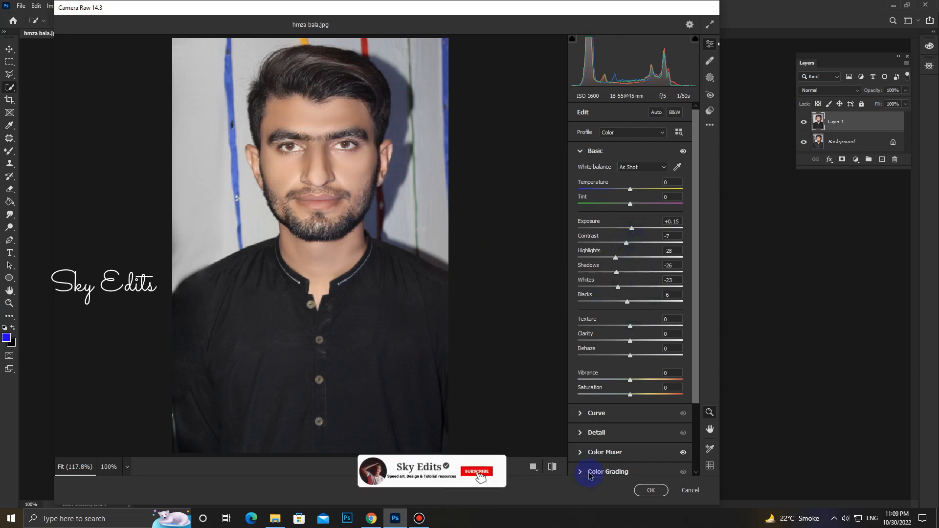
pyautogui.click(639, 493)
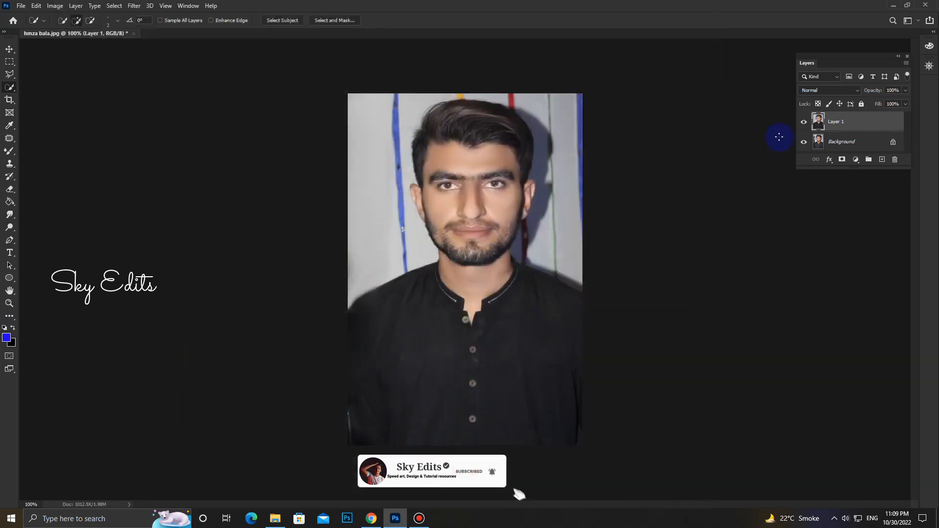
pyautogui.click(804, 122)
pyautogui.click(803, 122)
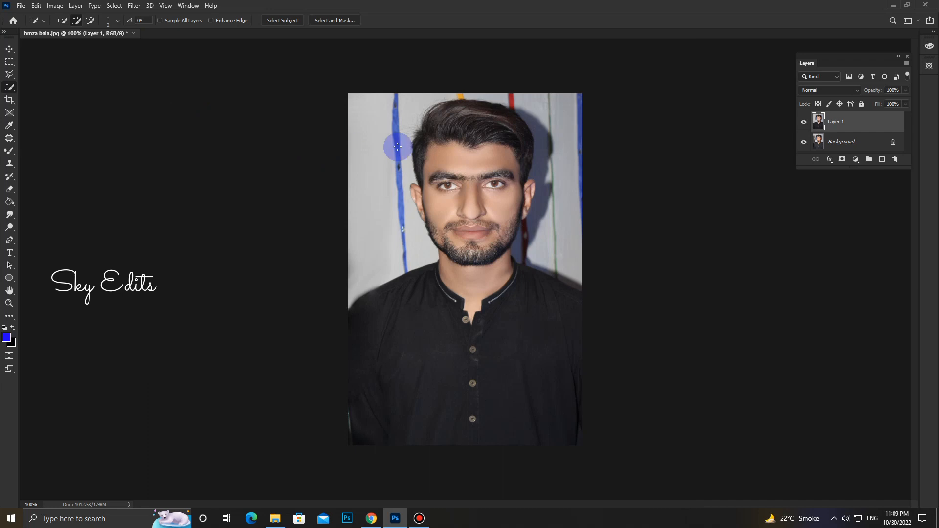
# Step: Open the Exposure X5 filter on Layer 1, reset its existing adjustments, and apply the "oring cyan" preset
pyautogui.click(133, 6)
pyautogui.moveTo(169, 214)
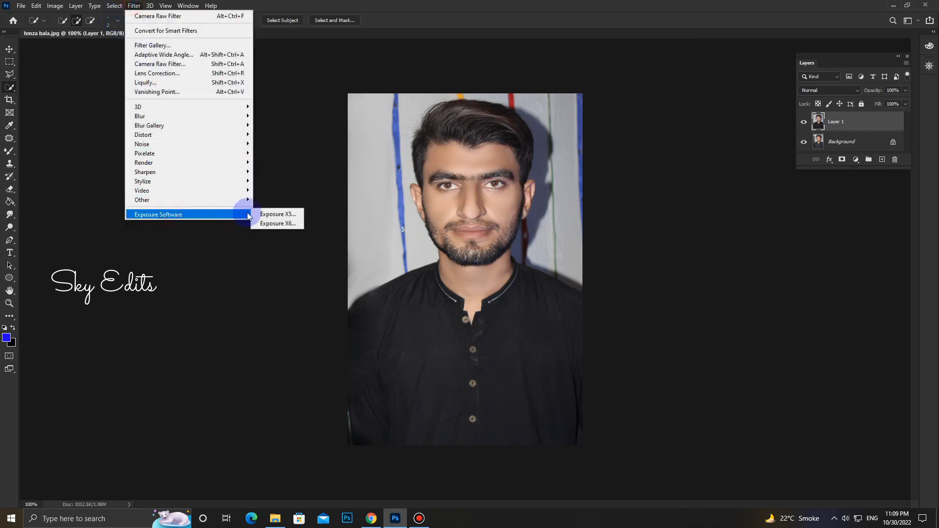
pyautogui.click(272, 211)
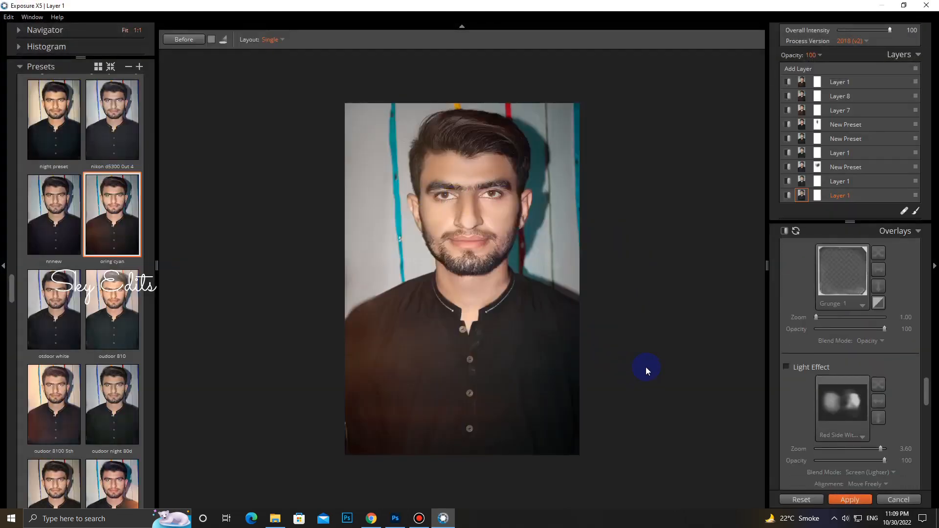
pyautogui.click(798, 500)
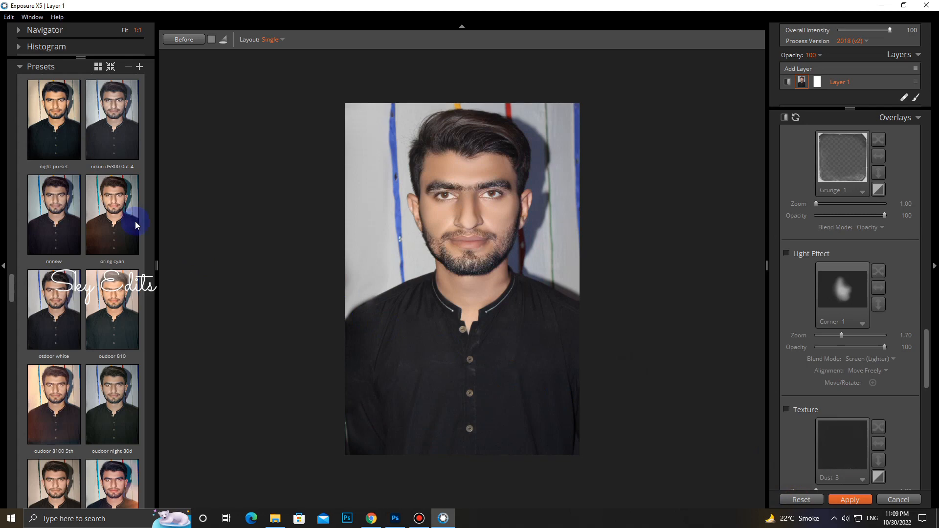
pyautogui.click(99, 213)
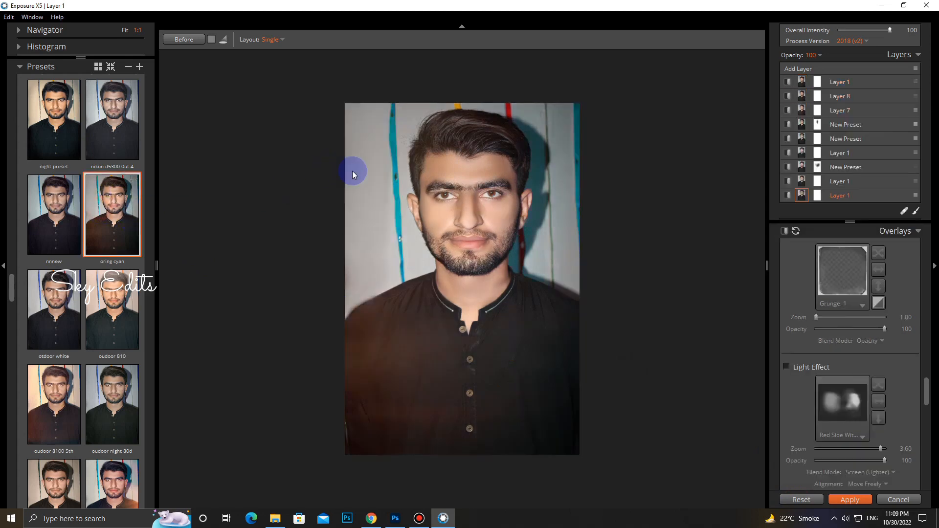
pyautogui.click(850, 500)
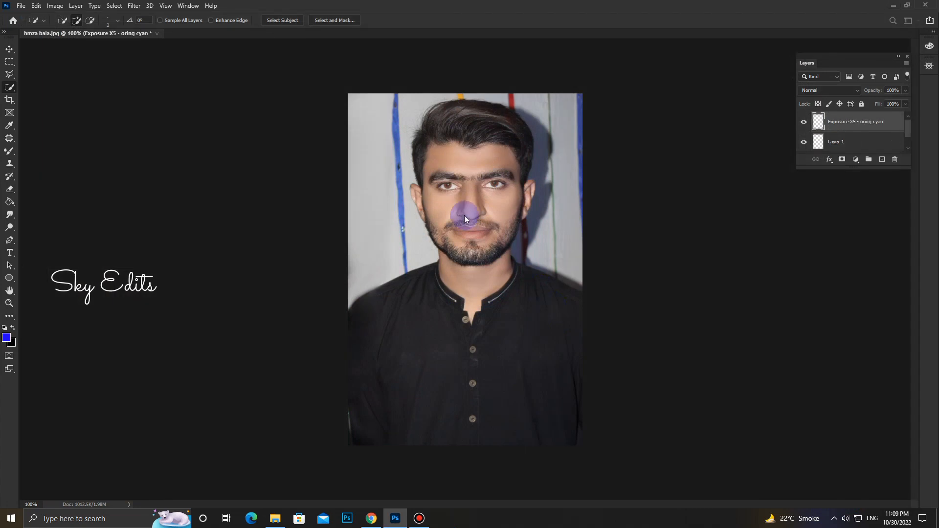
# Step: Hide the Background layer and merge the visible "Exposure X5 - oring cyan" layer with Layer 1
pyautogui.scroll(-1, 833, 135)
pyautogui.click(804, 143)
pyautogui.scroll(1, 838, 140)
pyautogui.rightClick(852, 133)
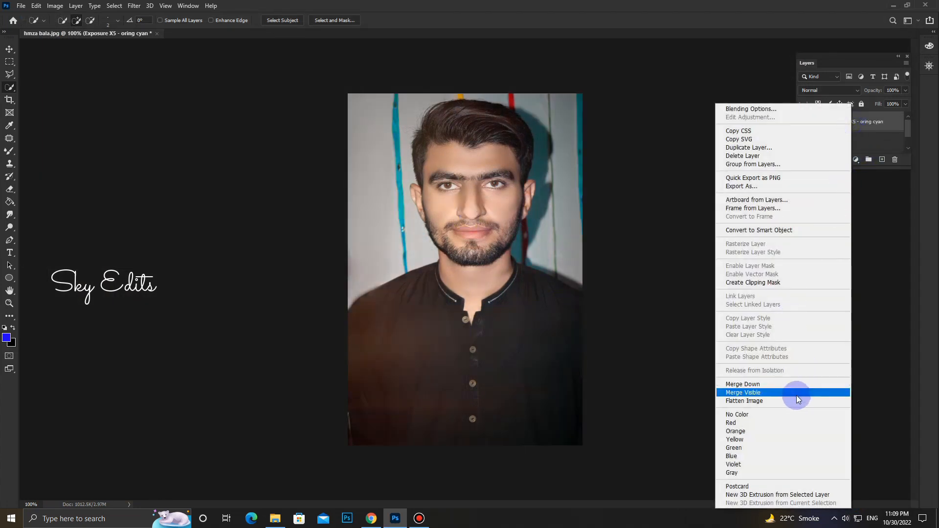
pyautogui.click(772, 394)
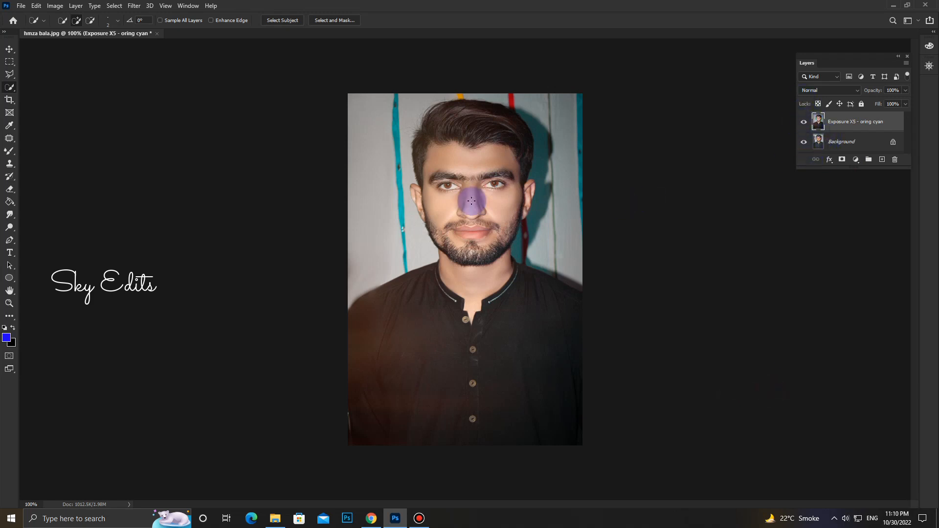
# Step: Inspect the graded portrait up close and compare it with the original by toggling the merged layer's visibility
pyautogui.hotkey('ctrl', '+')
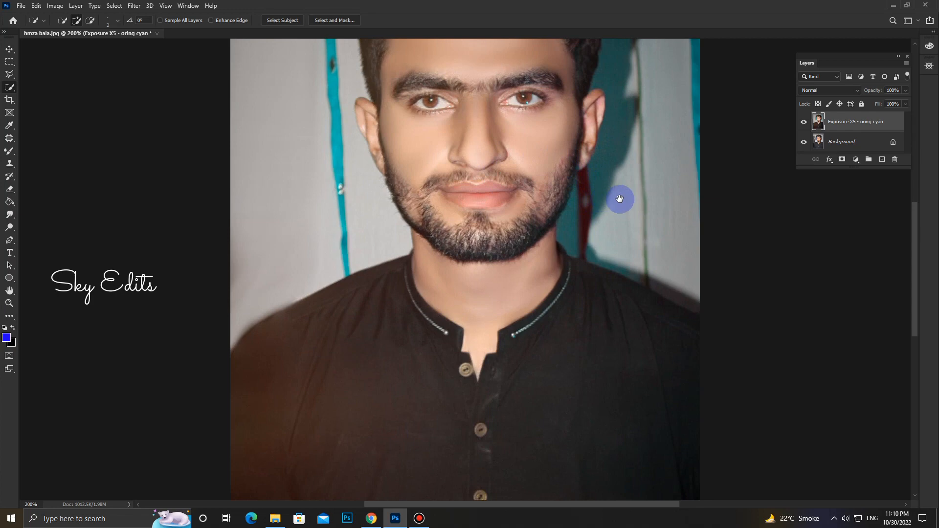
pyautogui.hotkey('ctrl', '-')
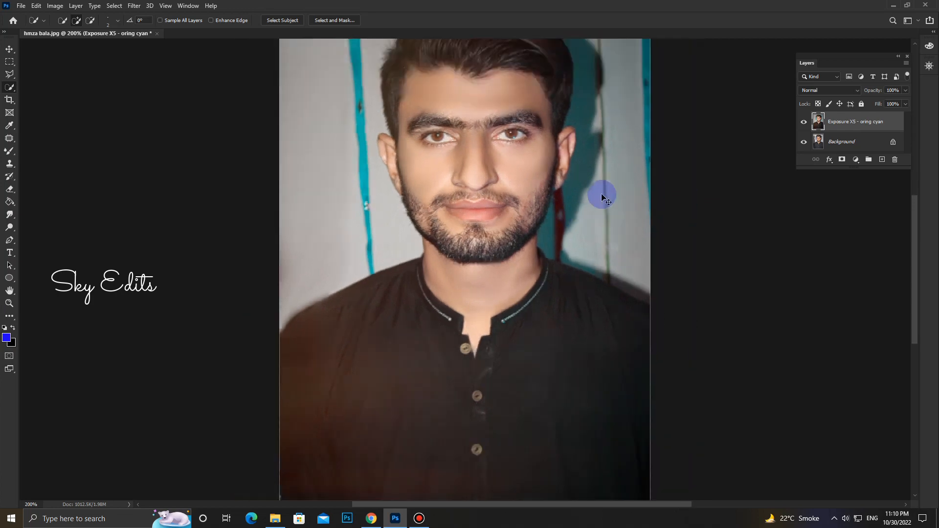
pyautogui.click(804, 122)
pyautogui.click(804, 123)
pyautogui.click(803, 122)
pyautogui.click(804, 122)
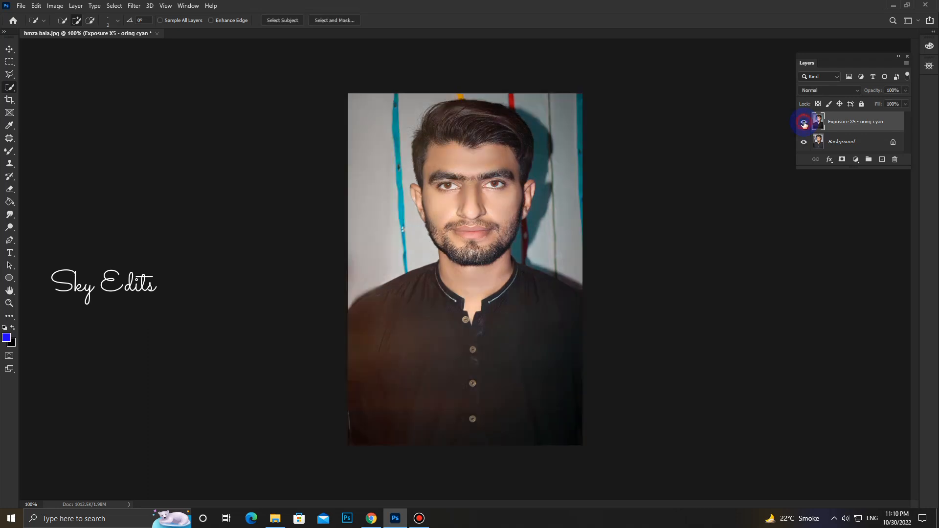